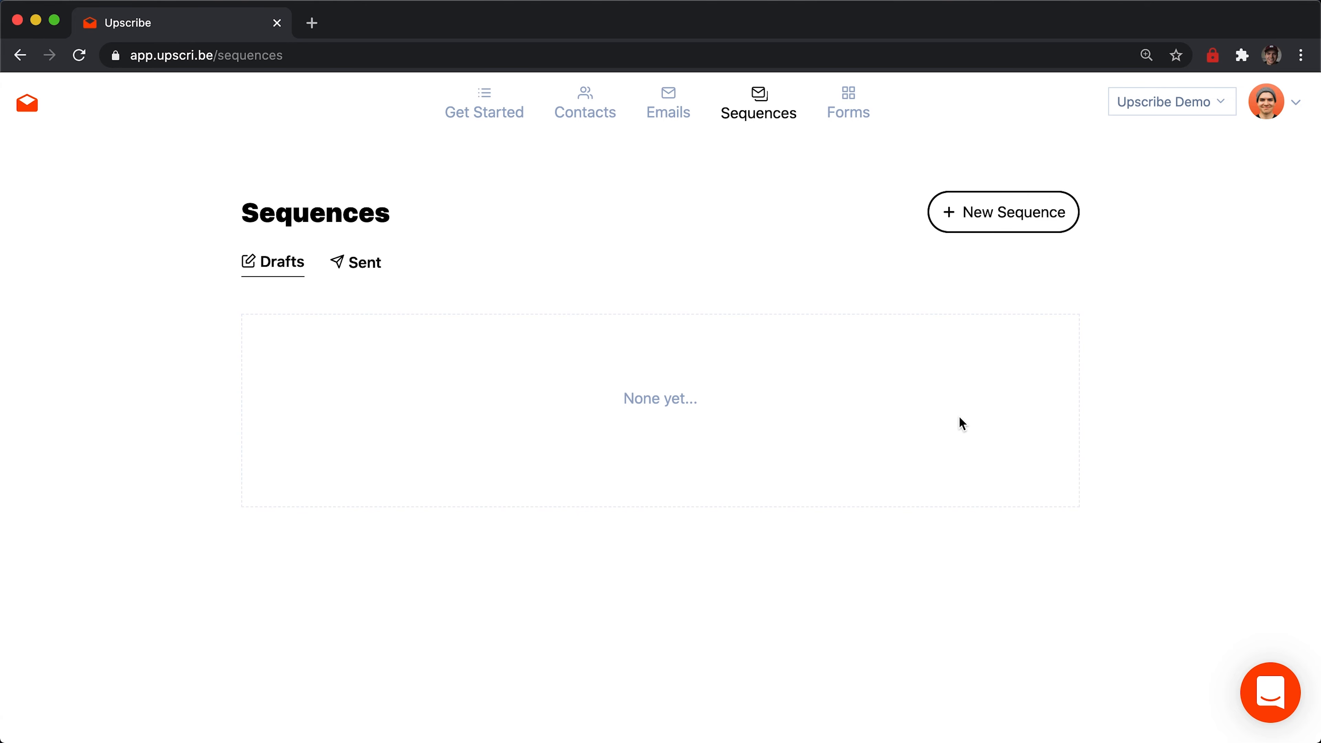
- Create a new sequence and title it "Welcome Sequence"
{"action": "left_click", "coordinate": [1022, 212]}
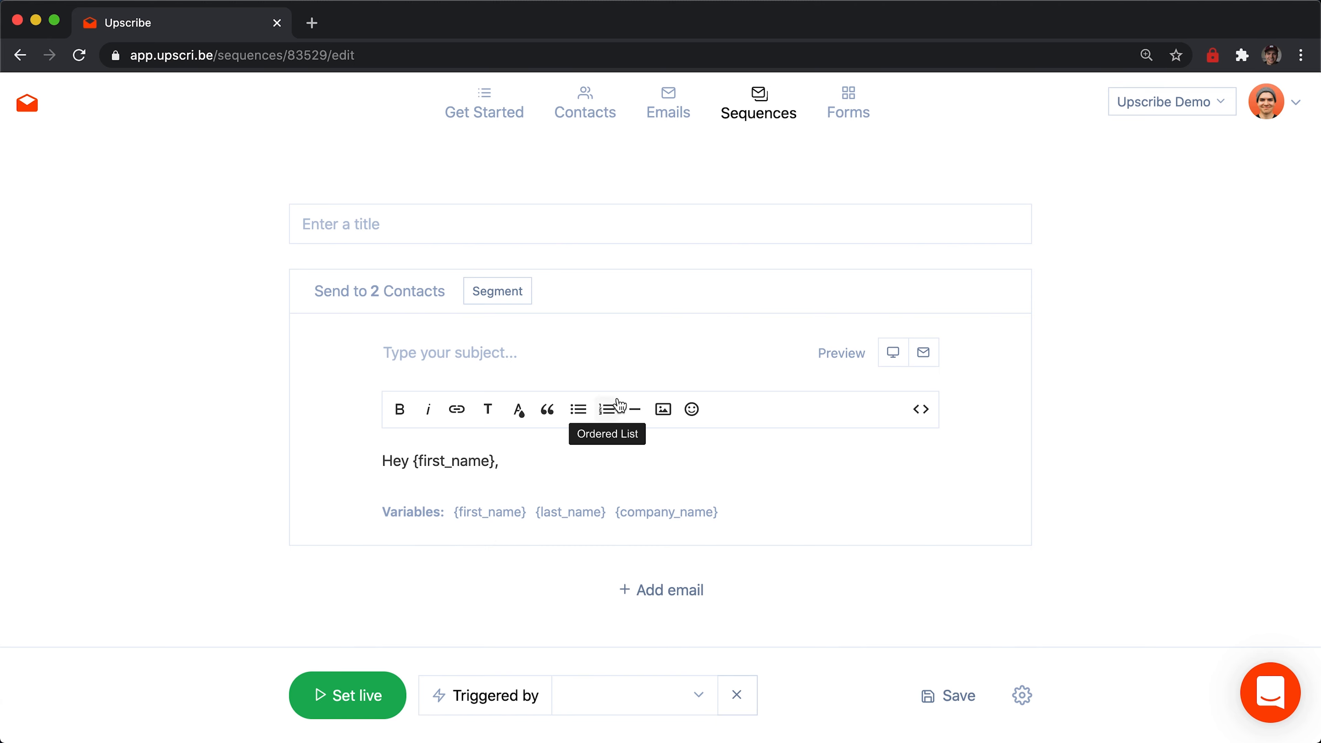
{"action": "left_click", "coordinate": [391, 223]}
{"action": "type", "text": "Welcome Sequence"}
- Write the first email: subject and opening line "Welcome to Upscribe!", greeting "Hey {first_name}!", "We're so excited you've joined.", and sign-off "Cheers," with the sender's name
{"action": "left_click", "coordinate": [414, 352]}
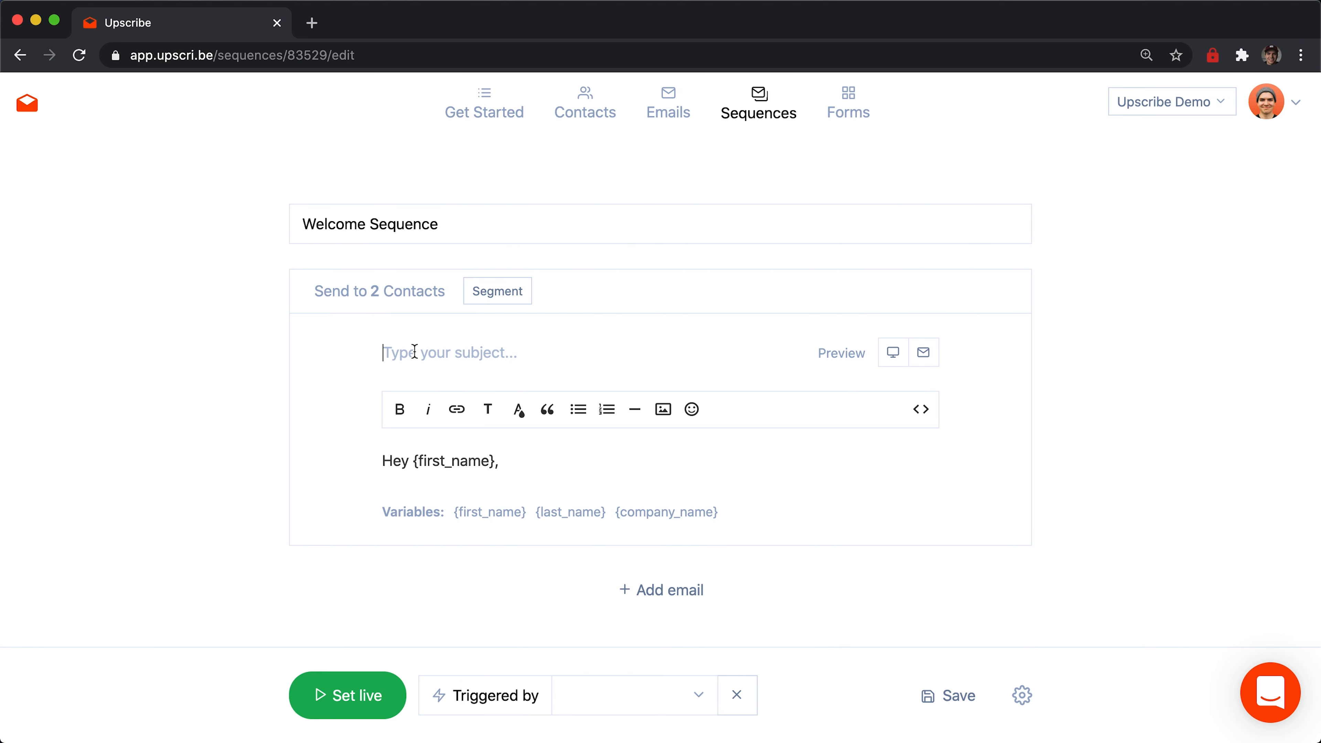
{"action": "type", "text": "Welcome to"}
{"action": "key", "text": "Return"}
{"action": "key", "text": "Return"}
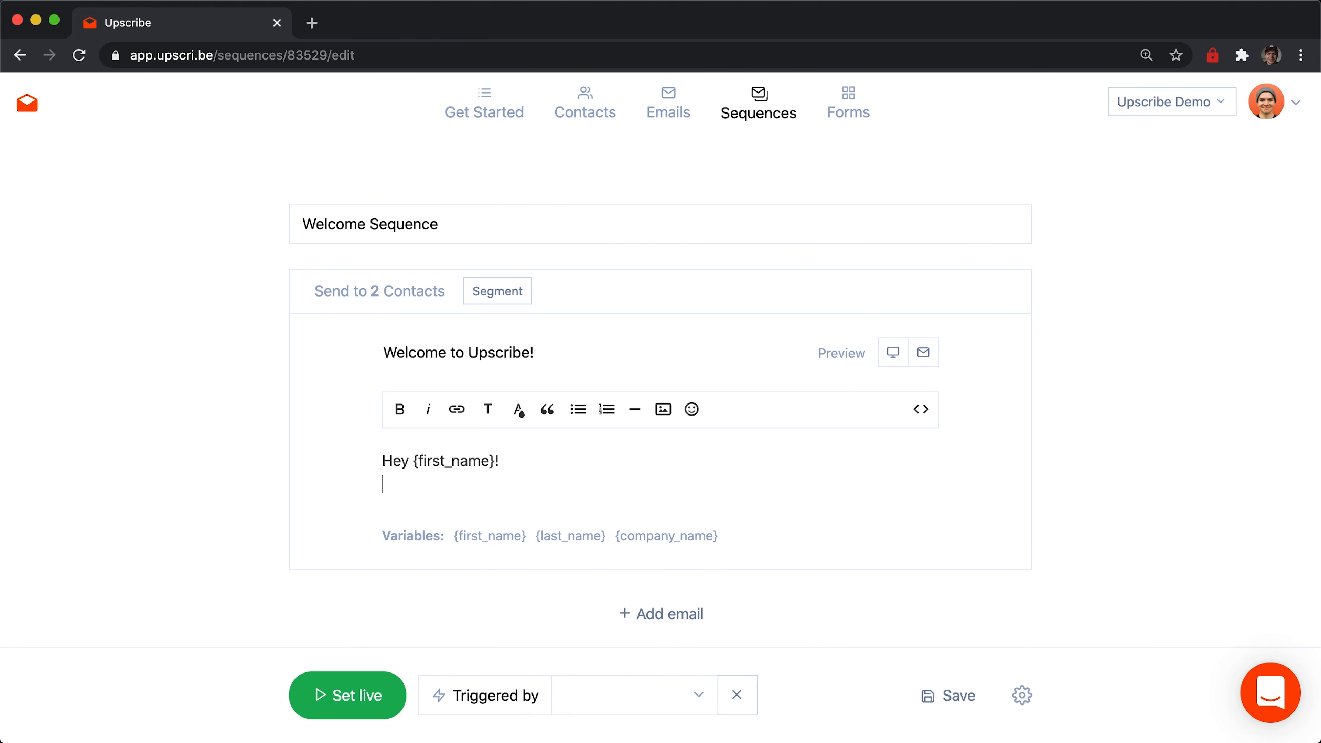
{"action": "type", "text": "Welcome to Upsc"}
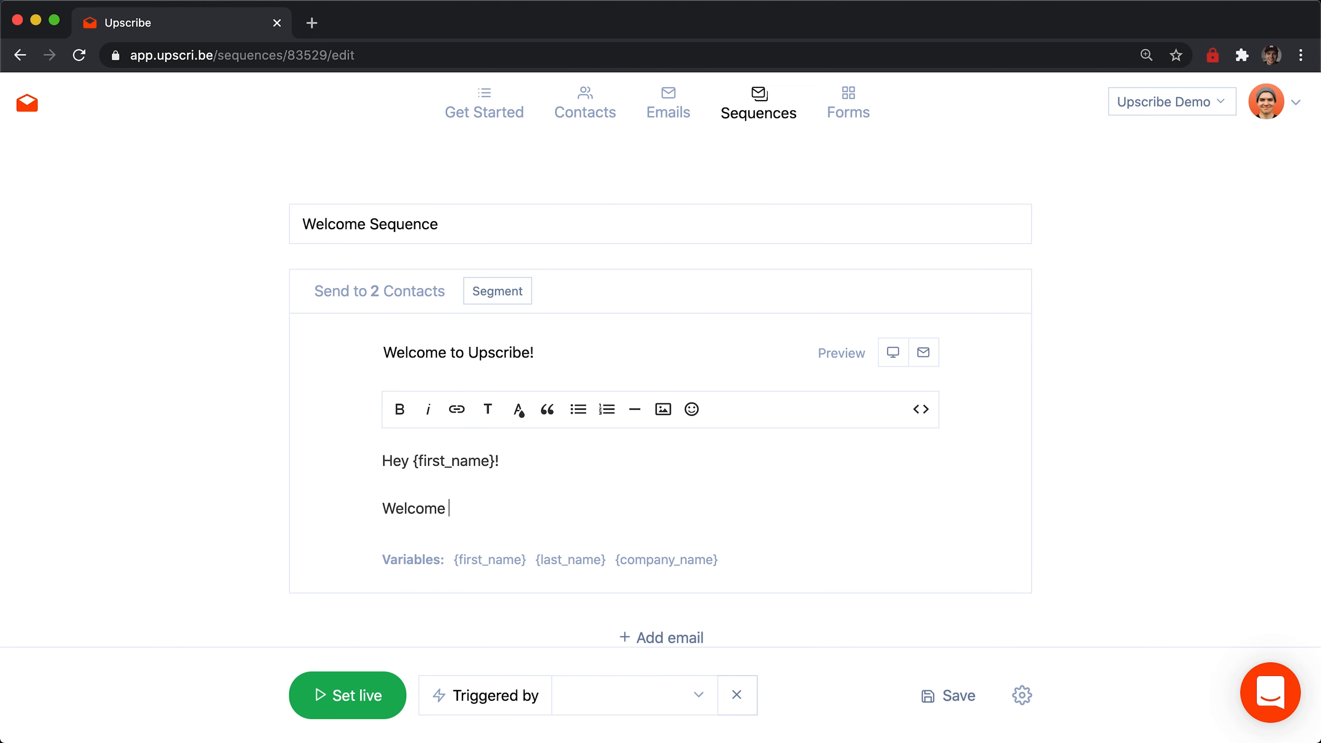
{"action": "type", "text": "ribe!"}
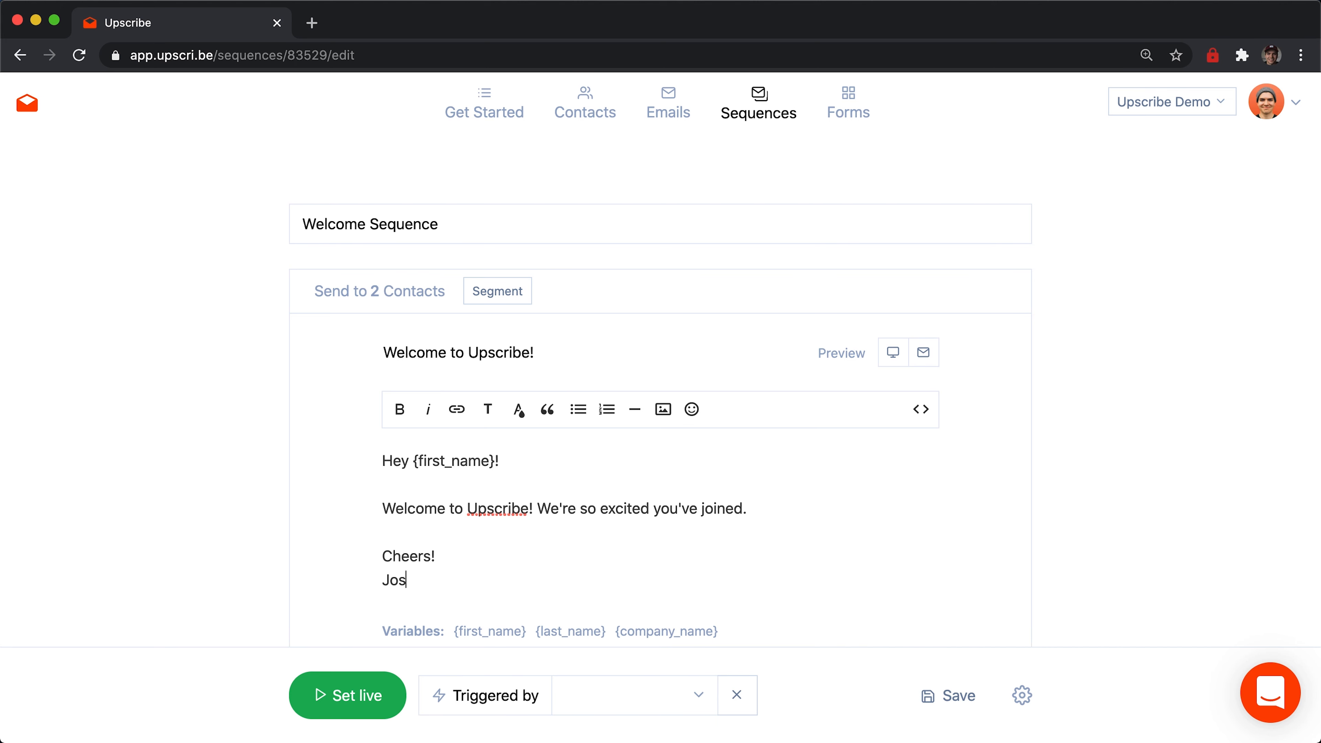
{"action": "type", "text": "h"}
{"action": "left_click", "coordinate": [435, 555]}
- Add a second email to the sequence below the welcome email
{"action": "scroll", "coordinate": [877, 550], "scroll_direction": "down", "scroll_amount": 3}
{"action": "left_click", "coordinate": [656, 574]}
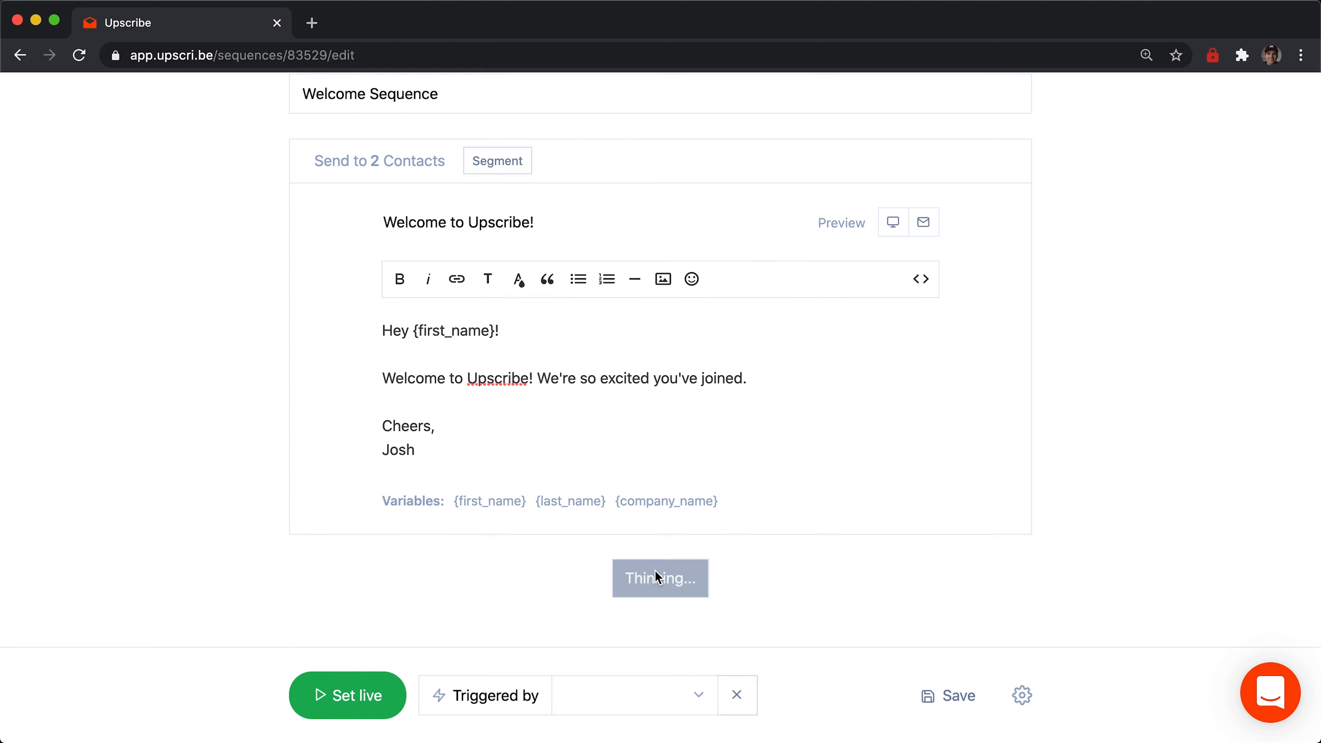
{"action": "scroll", "coordinate": [999, 452], "scroll_direction": "down", "scroll_amount": 2}
{"action": "scroll", "coordinate": [1071, 436], "scroll_direction": "up", "scroll_amount": 4}
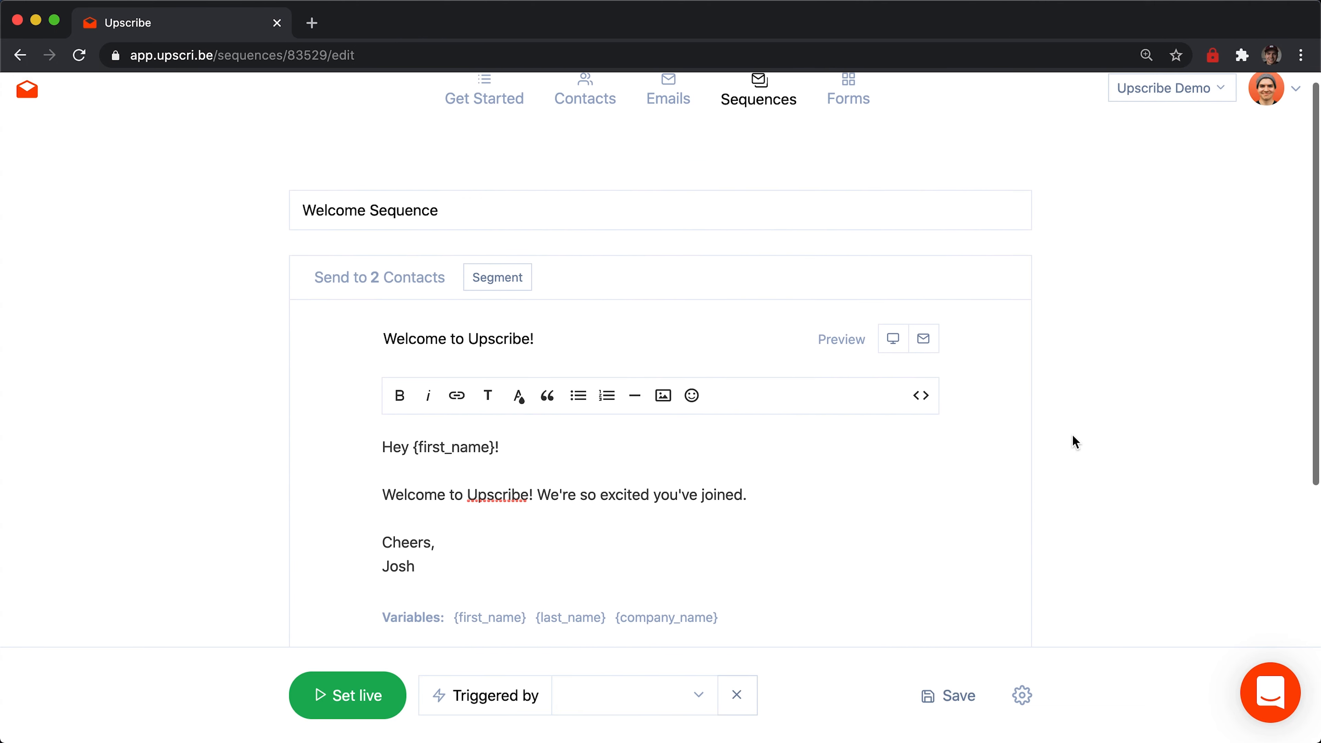
{"action": "scroll", "coordinate": [1072, 435], "scroll_direction": "down", "scroll_amount": 1}
{"action": "scroll", "coordinate": [1074, 442], "scroll_direction": "down", "scroll_amount": 7}
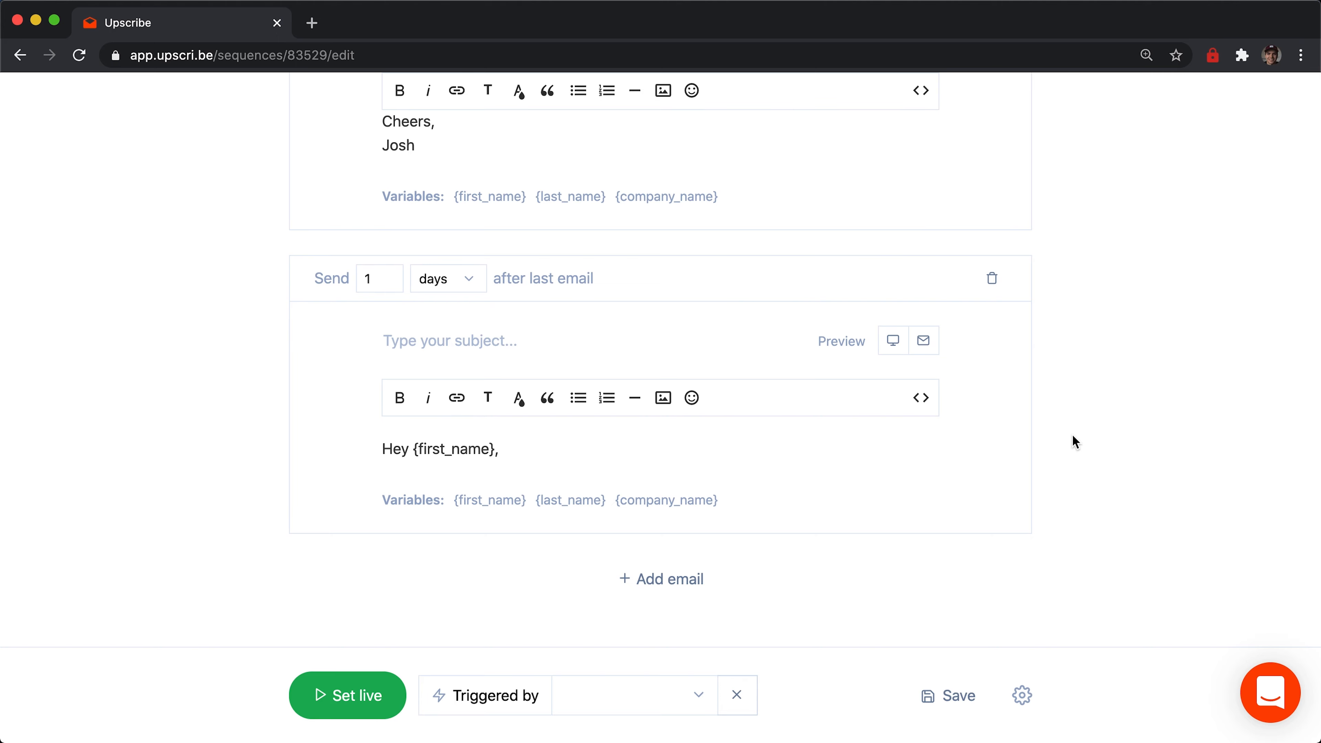
{"action": "scroll", "coordinate": [1074, 441], "scroll_direction": "up", "scroll_amount": 7}
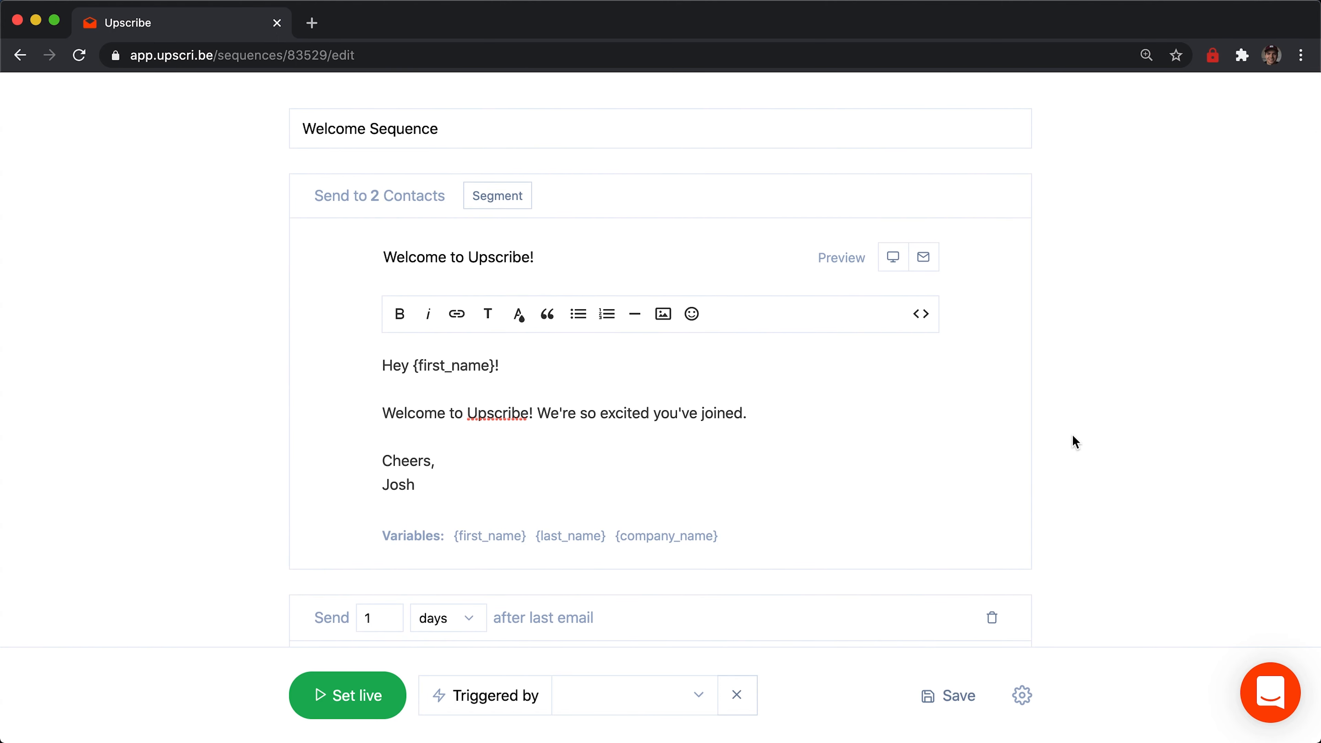
{"action": "scroll", "coordinate": [1074, 441], "scroll_direction": "down", "scroll_amount": 7}
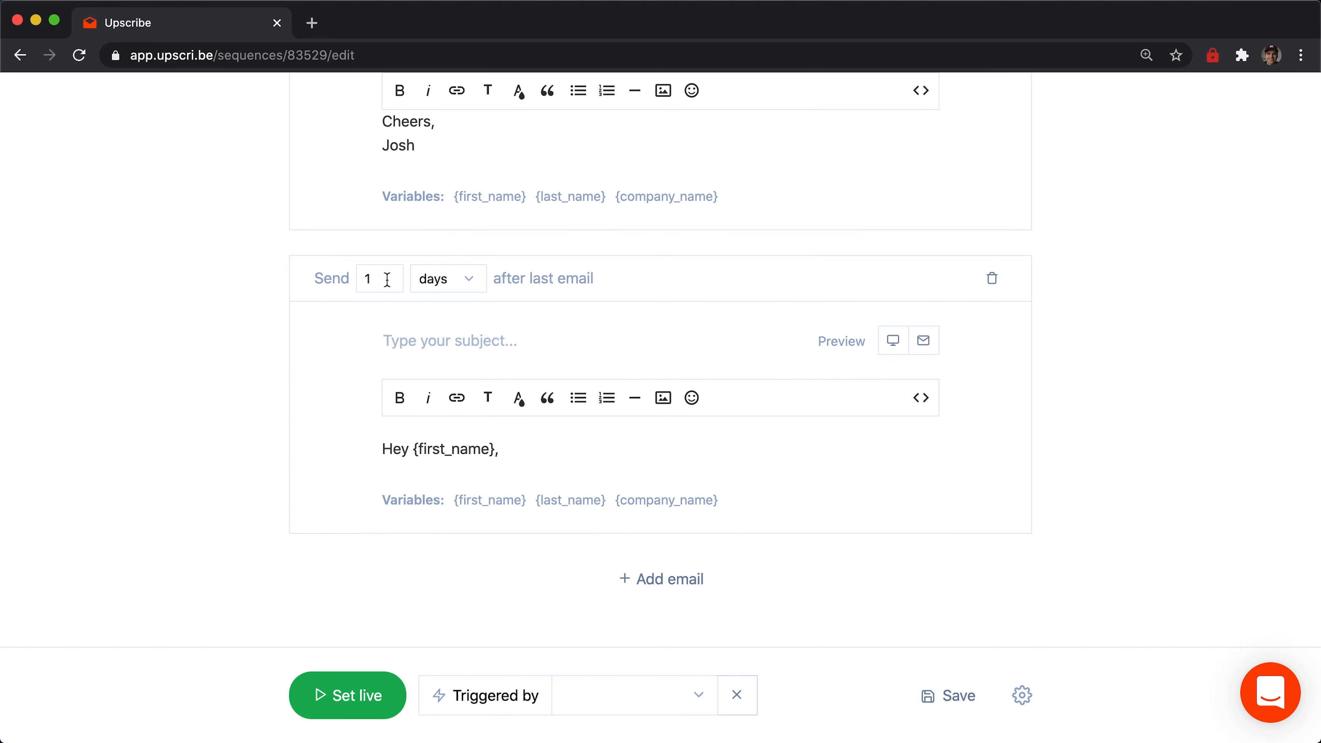
- Set the second email to send 3 days after the last email
{"action": "left_click", "coordinate": [439, 281]}
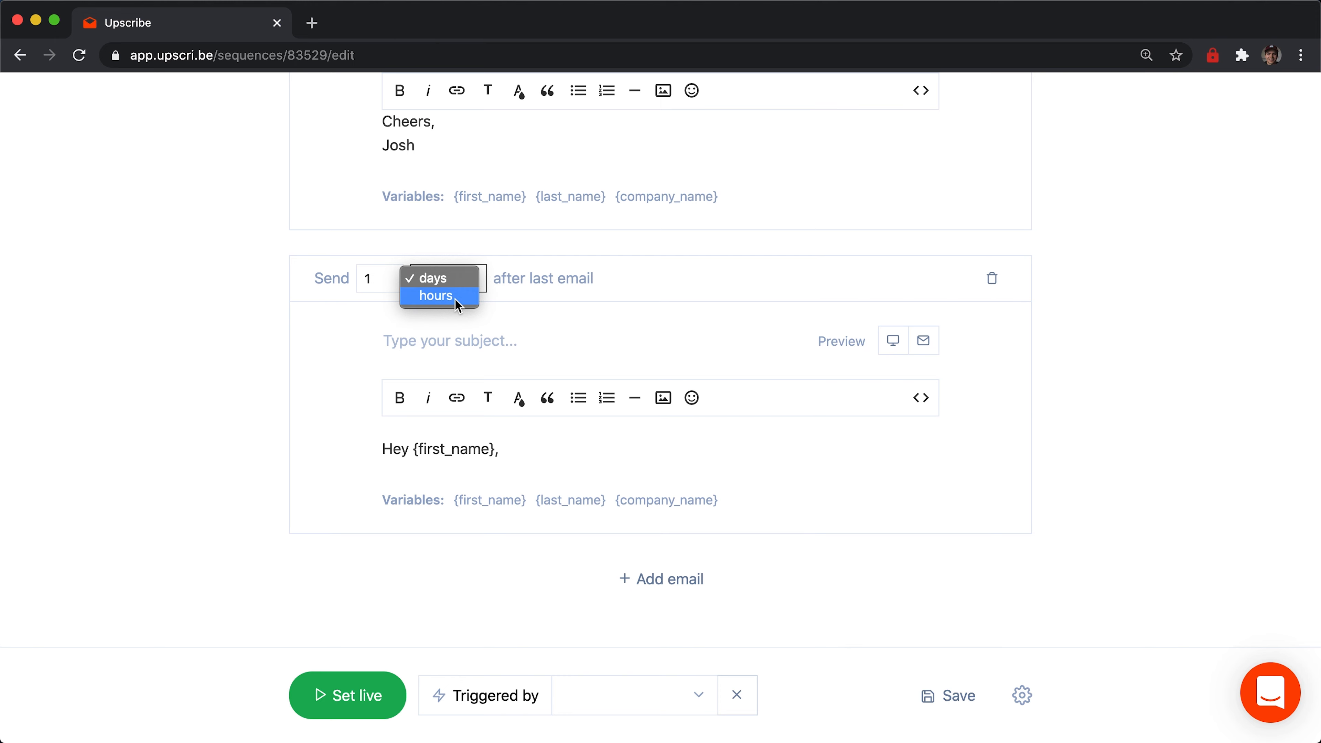
{"action": "left_click", "coordinate": [731, 286]}
{"action": "left_click", "coordinate": [378, 283]}
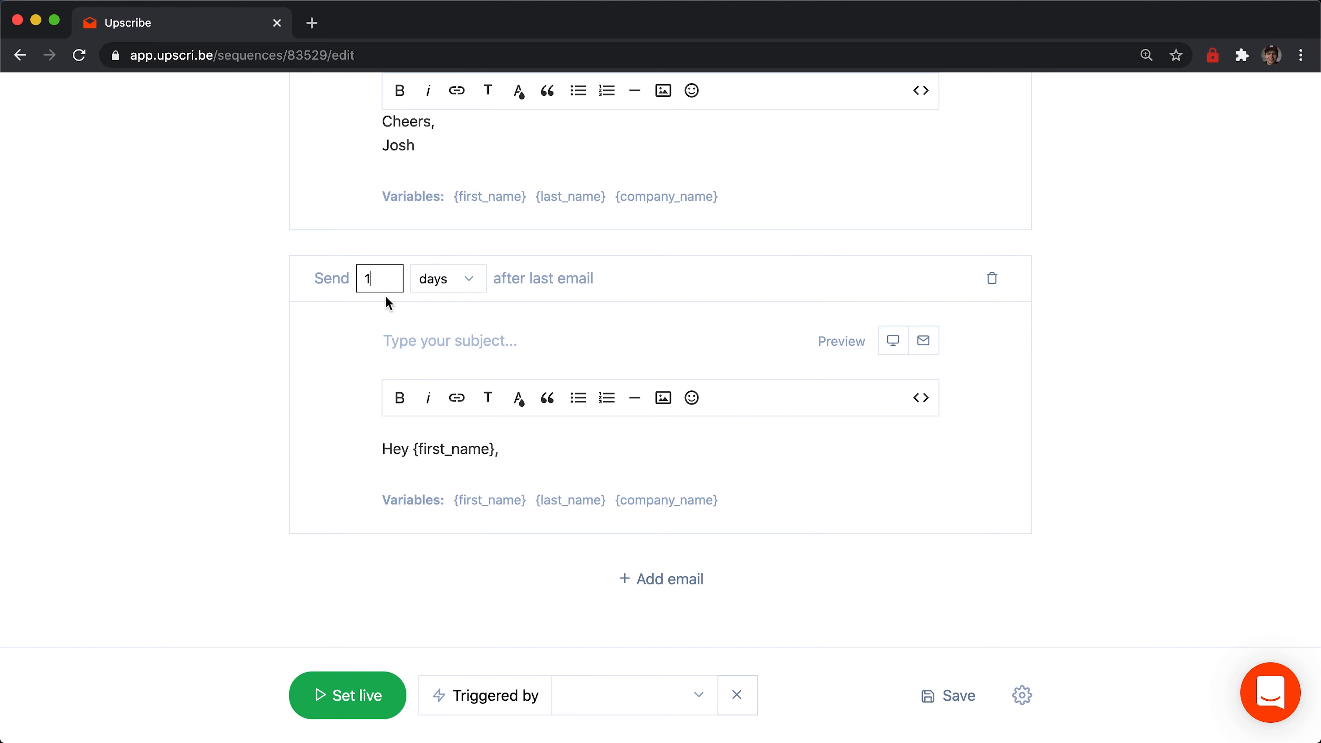
{"action": "key", "text": "BackSpace"}
{"action": "type", "text": "3"}
- Write the second email: subject "How's everything going?", a sender introduction and "Just wanted to check in and see how things are going so far with Upscribe?"
{"action": "left_click", "coordinate": [642, 278]}
{"action": "type", "text": "H"}
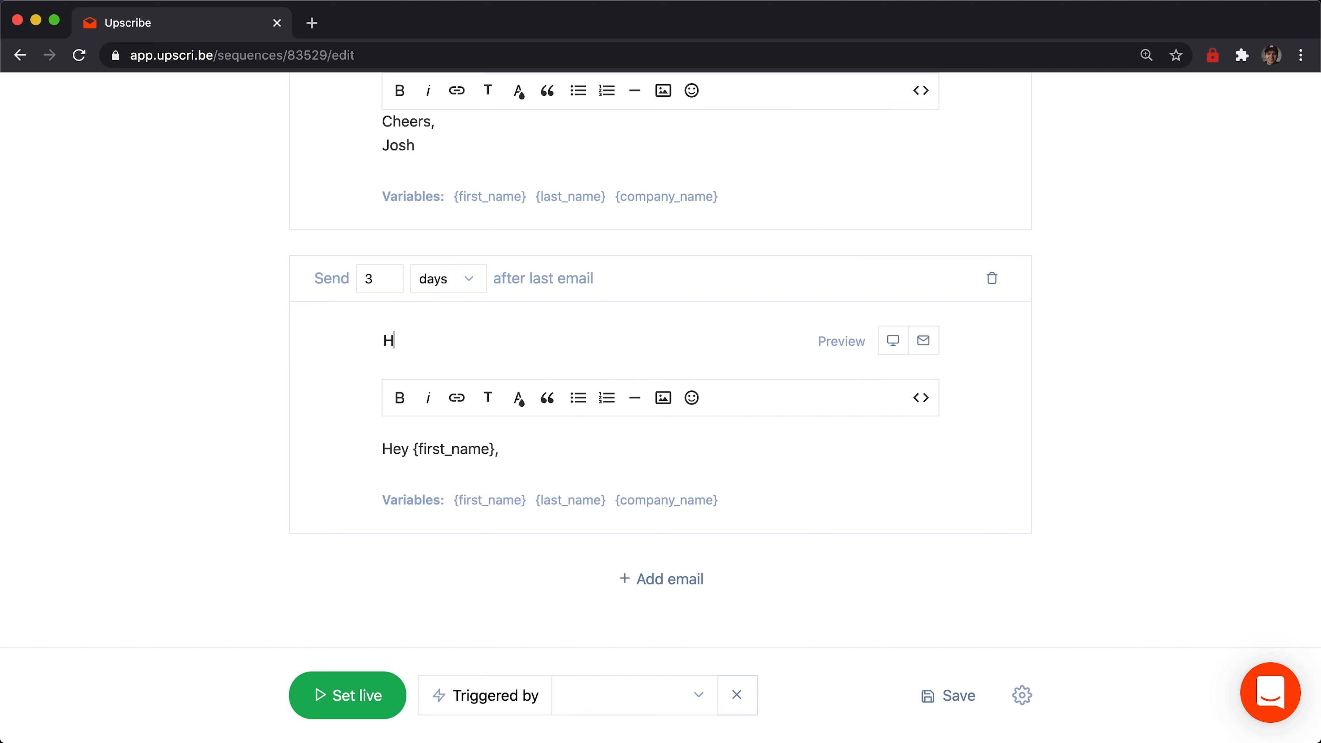
{"action": "type", "text": "ow's everything"}
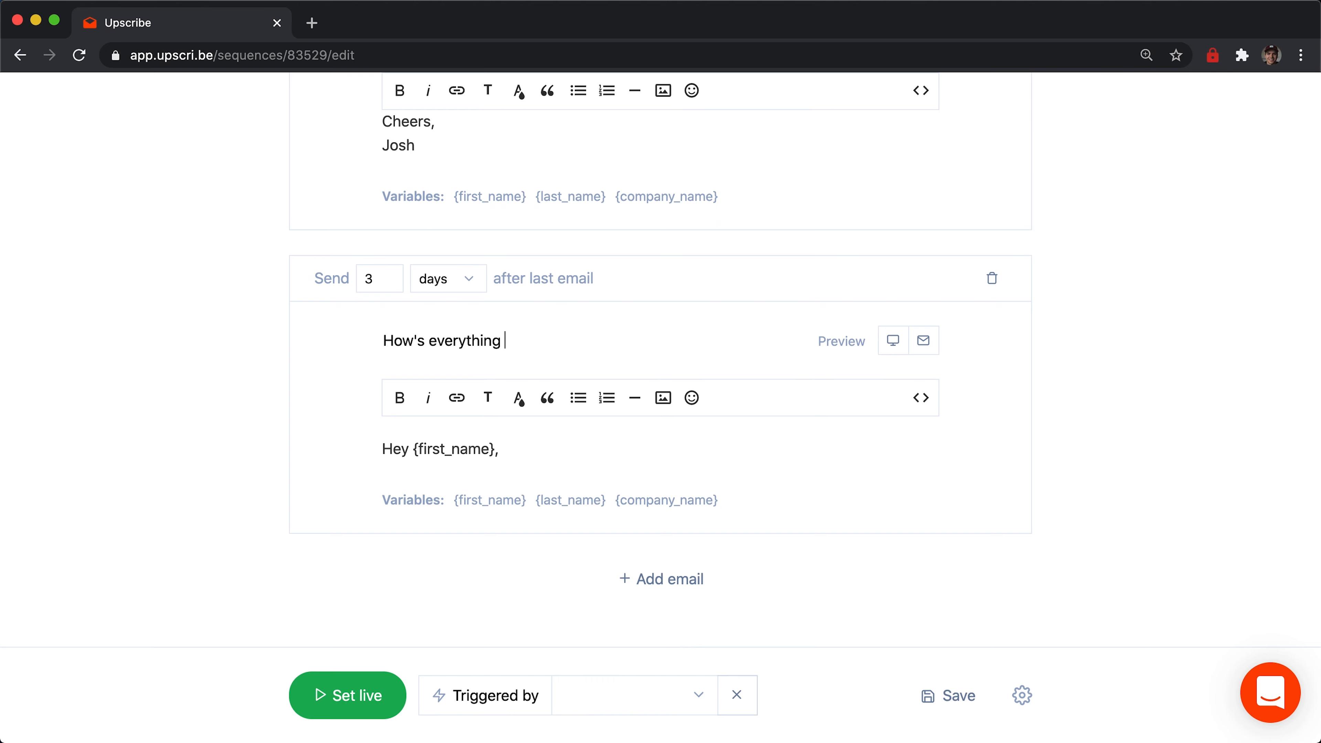
{"action": "type", "text": "Just wanted "}
{"action": "type", "text": "to cehck in"}
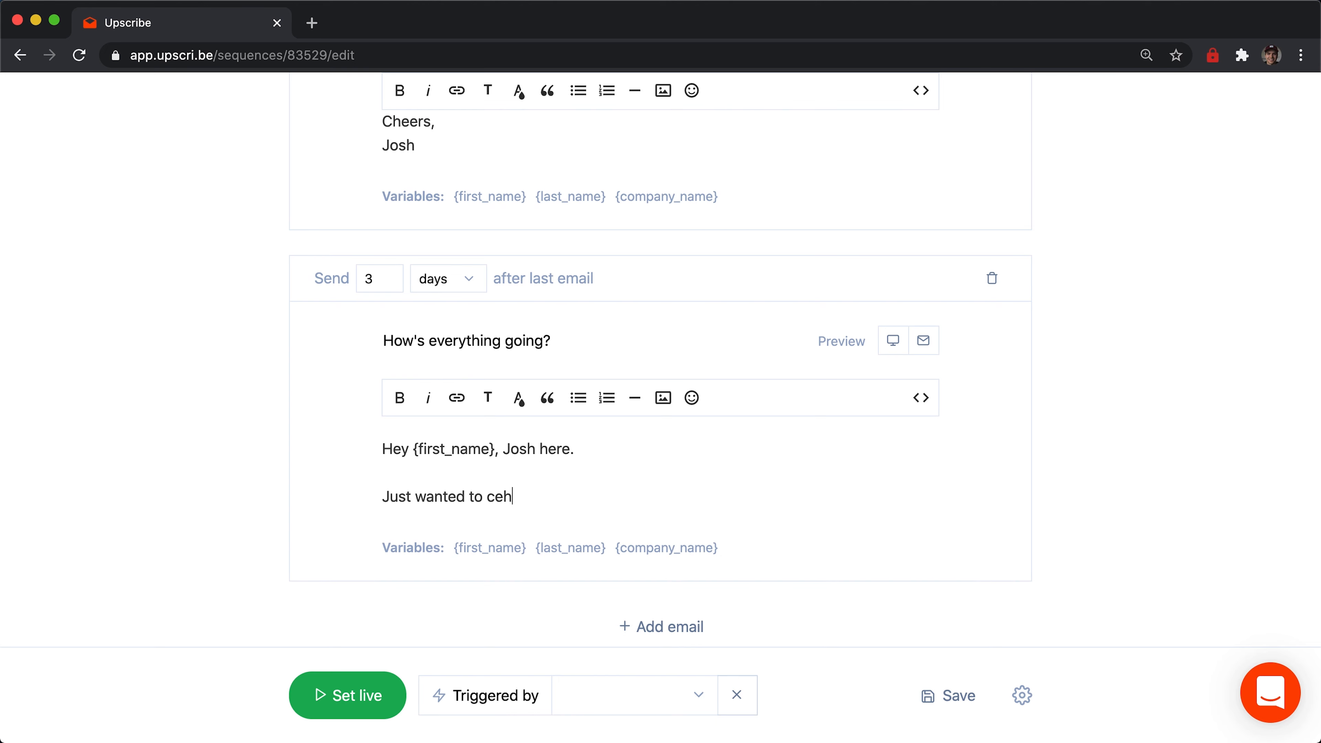
{"action": "key", "text": "BackSpace"}
{"action": "key", "text": "BackSpace"}
{"action": "key", "text": "BackSpace"}
{"action": "key", "text": "BackSpace"}
{"action": "key", "text": "BackSpace"}
{"action": "key", "text": "BackSpace"}
{"action": "key", "text": "BackSpace"}
{"action": "type", "text": "heck in and see how things are going so far with Upscribe?"}
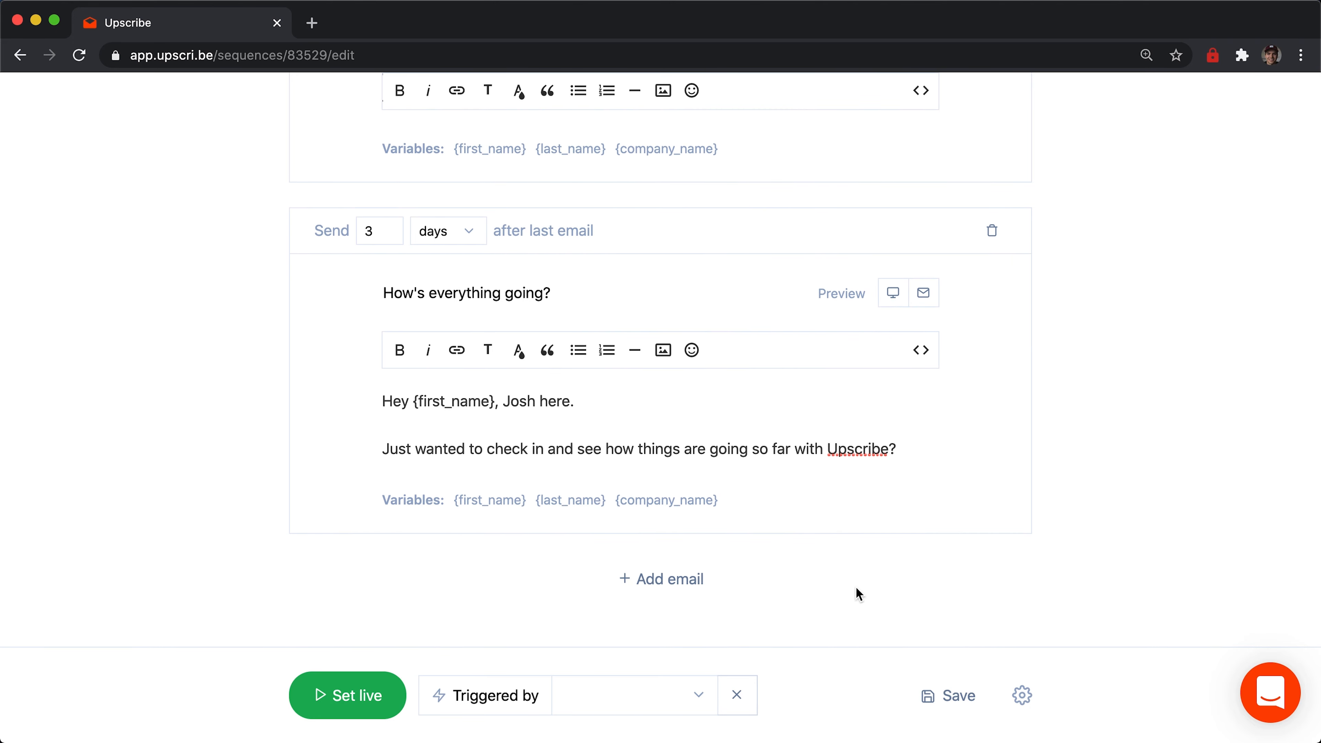
- Add a third email to the sequence and set it to send 3 days after the last email
{"action": "left_click", "coordinate": [662, 580]}
{"action": "scroll", "coordinate": [1066, 466], "scroll_direction": "down", "scroll_amount": 6}
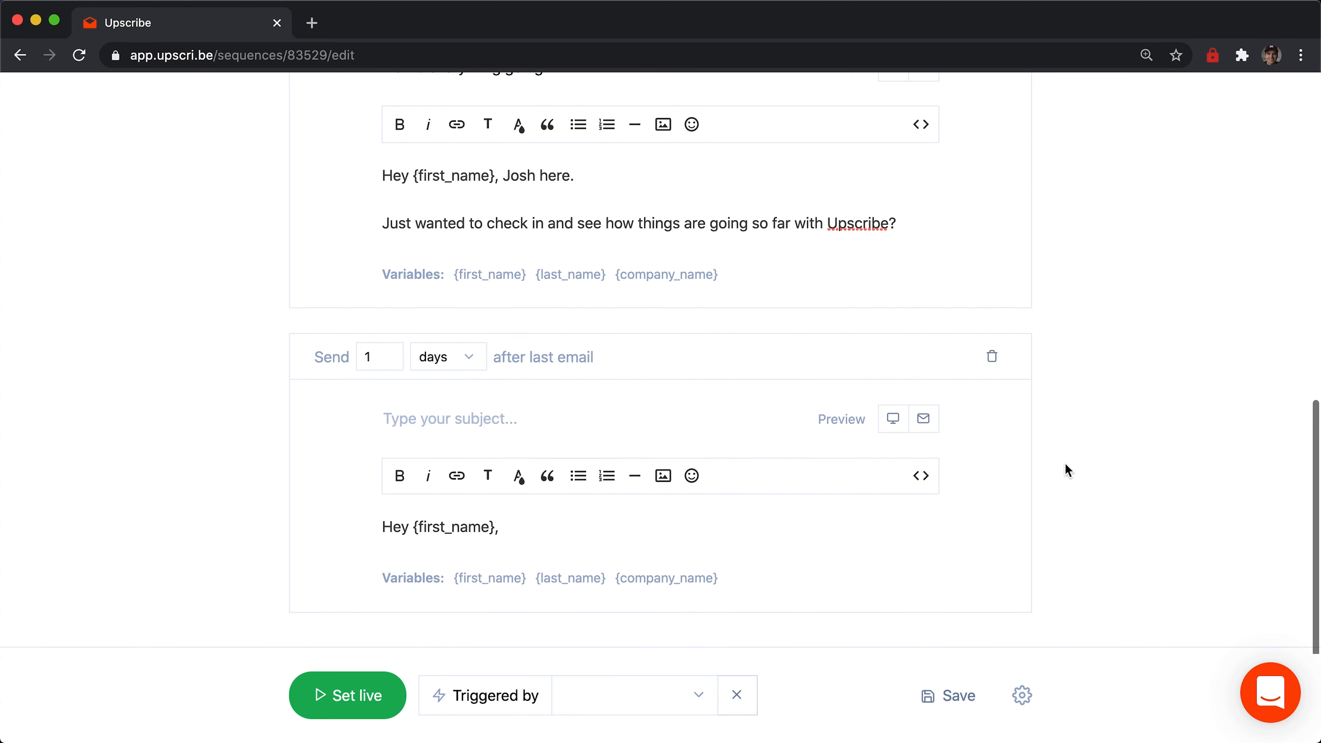
{"action": "left_click", "coordinate": [372, 279]}
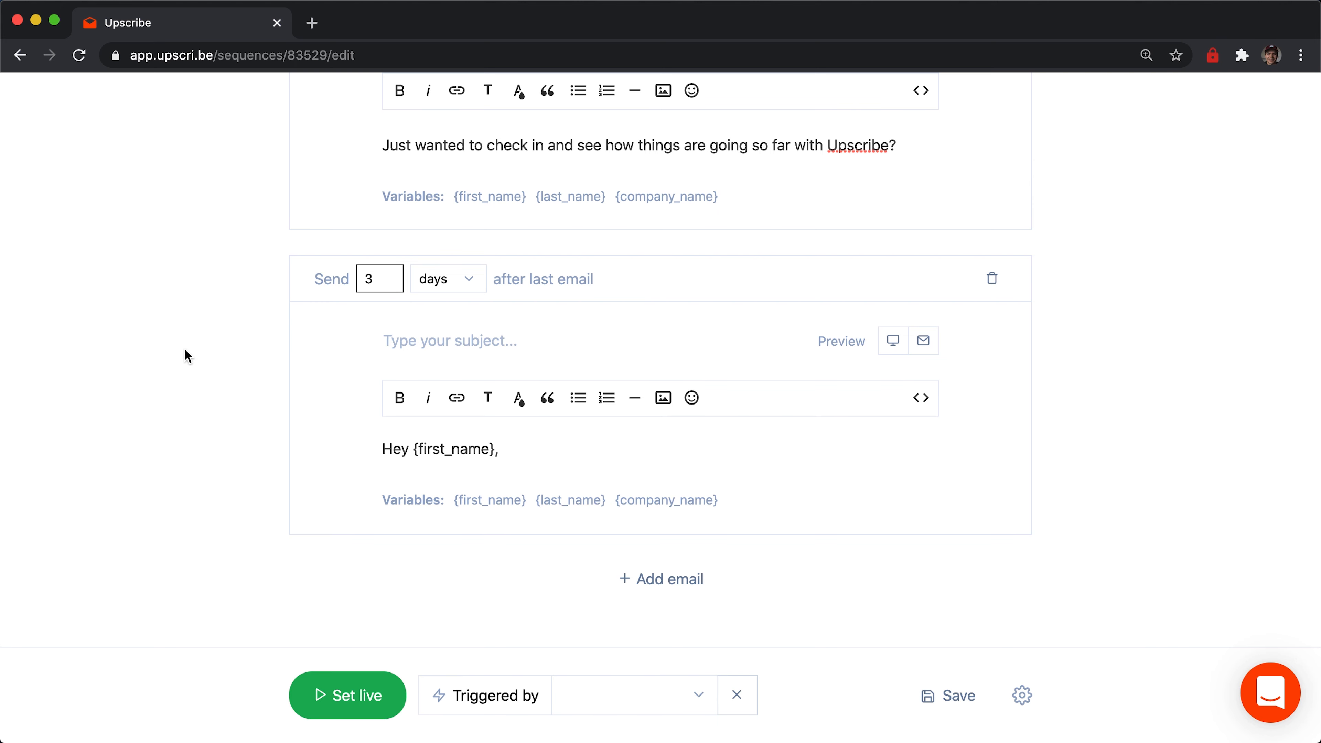
- Write the third email with subject "Ready to share Upscribe?", greeting "Hey {first_name}!", a request to share Upscribe with a friend, and the 30% lifetime commission offer
{"action": "left_click", "coordinate": [557, 338]}
{"action": "type", "text": "Ready to share"}
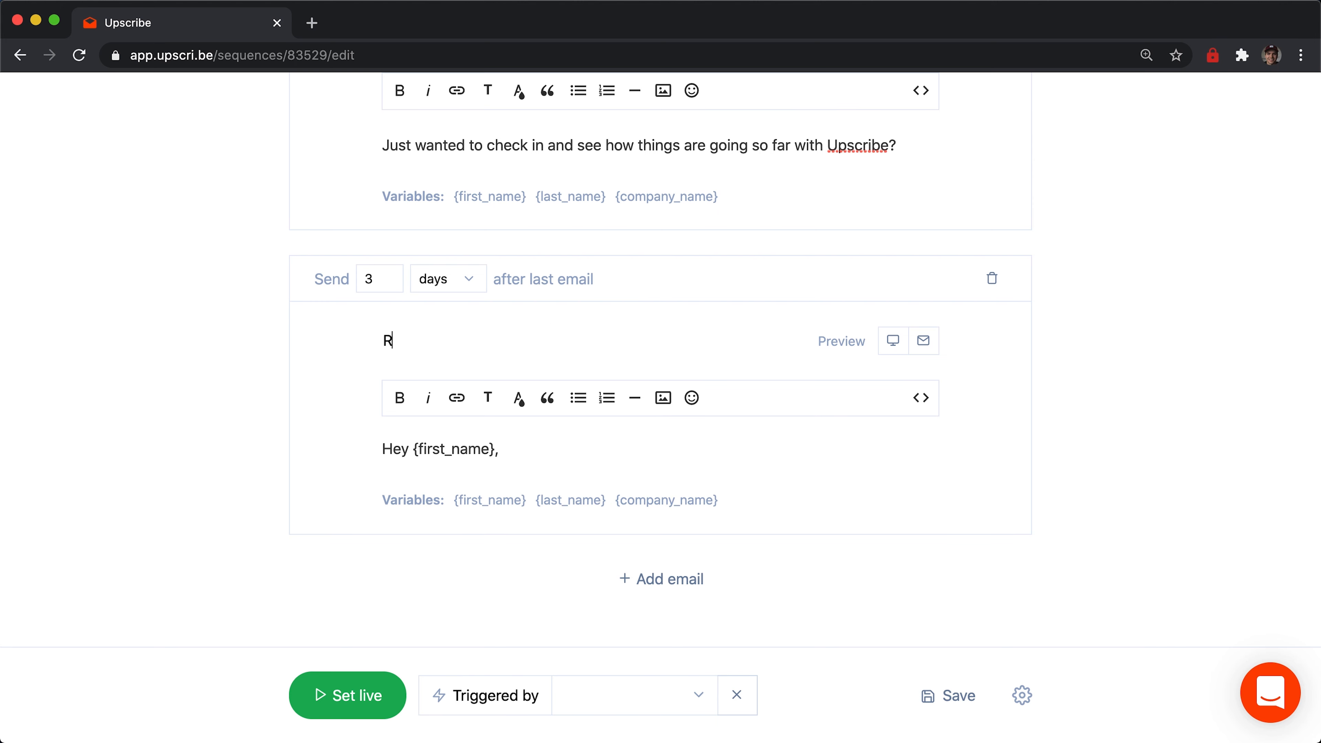
{"action": "type", "text": " Upscribe?"}
{"action": "type", "text": "b"}
{"action": "type", "text": "e with "}
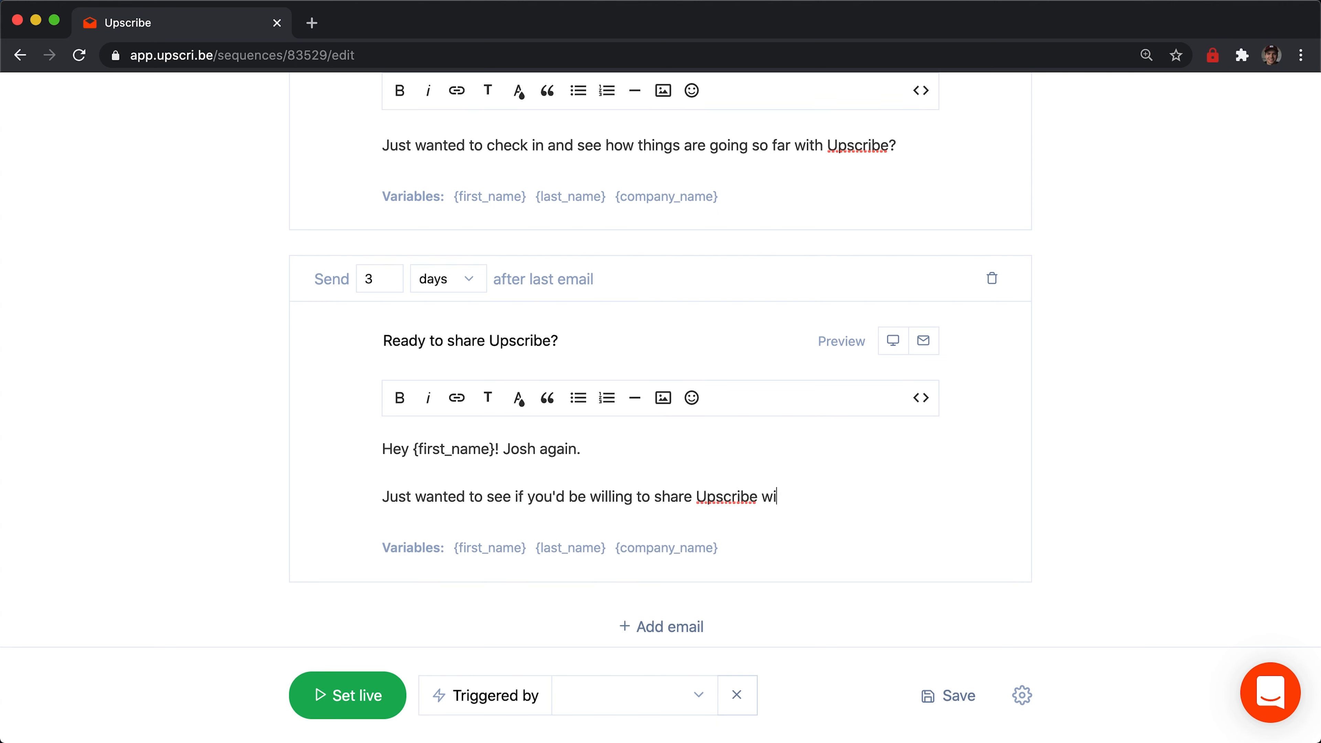
{"action": "type", "text": "a friend? We h"}
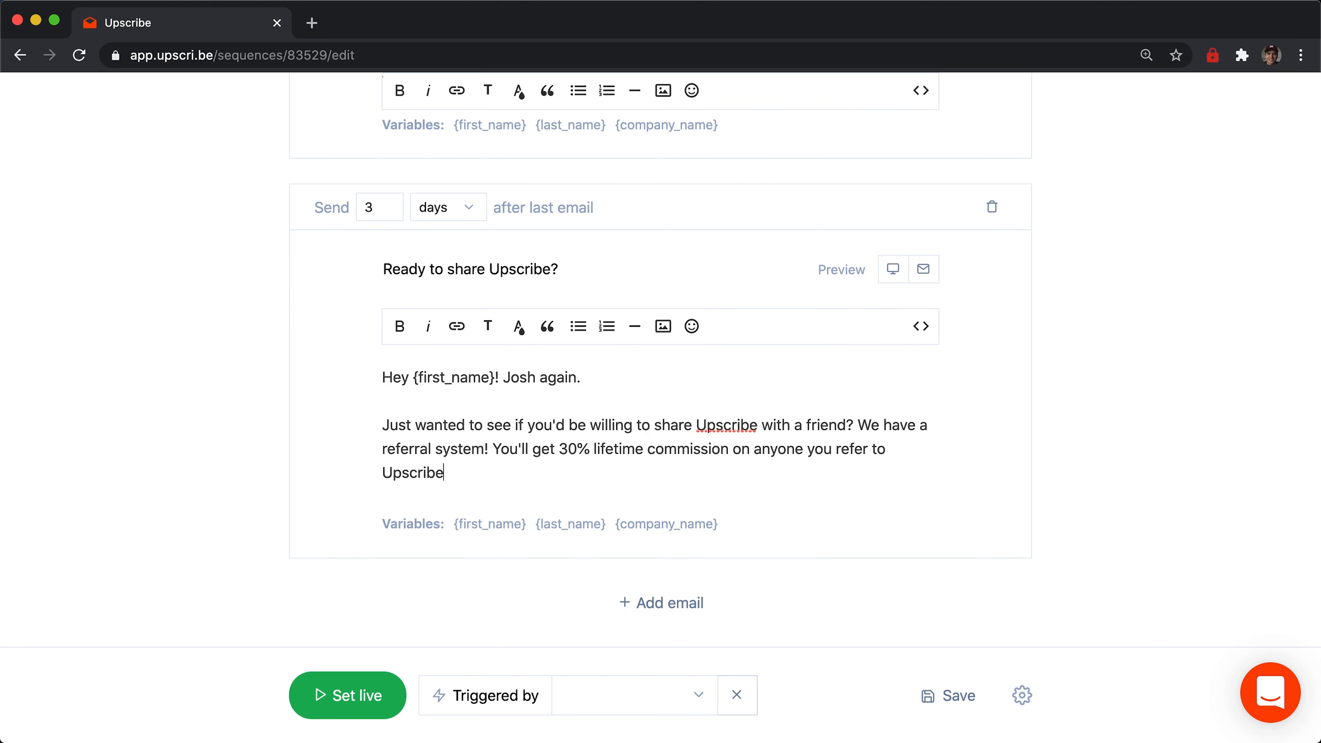
{"action": "type", "text": "!"}
- Make the sentence about the 30% lifetime commission in the third email bold
{"action": "left_click", "coordinate": [493, 449], "text": "shift"}
{"action": "key", "text": "super+b"}
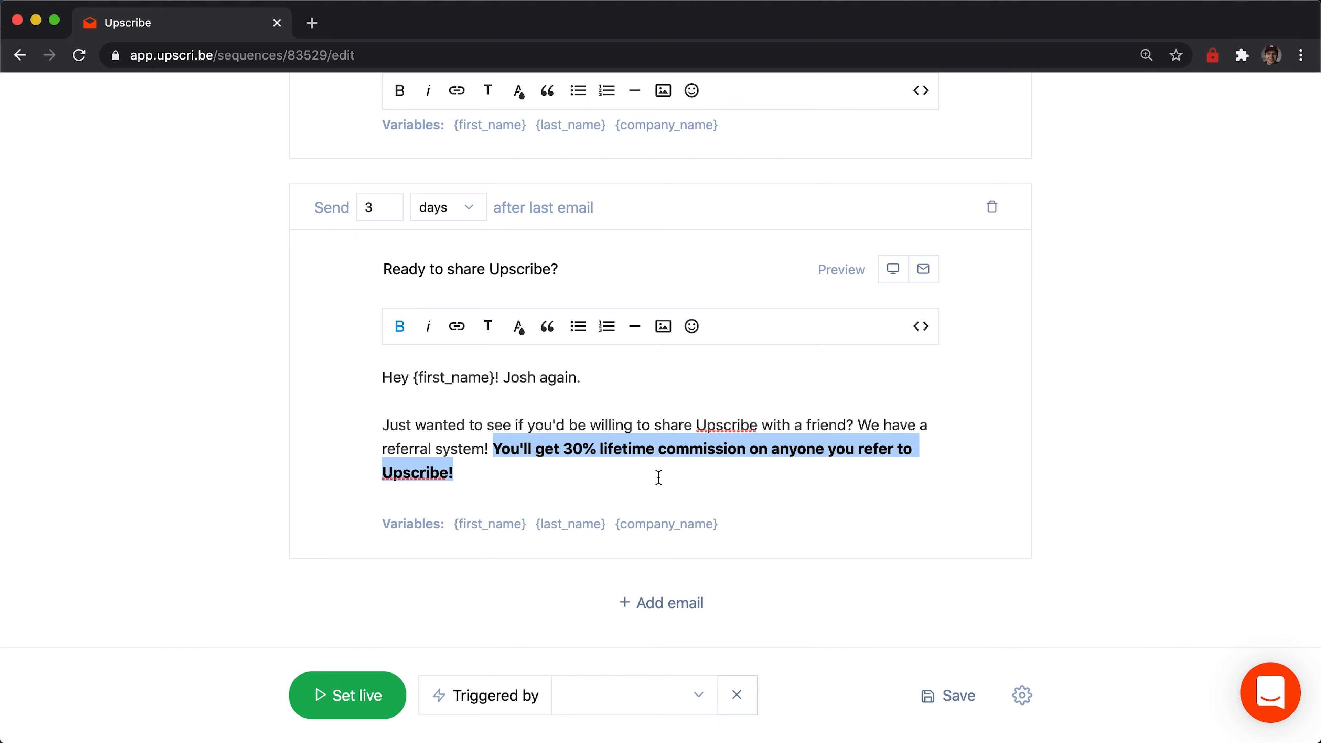
{"action": "left_click", "coordinate": [740, 504]}
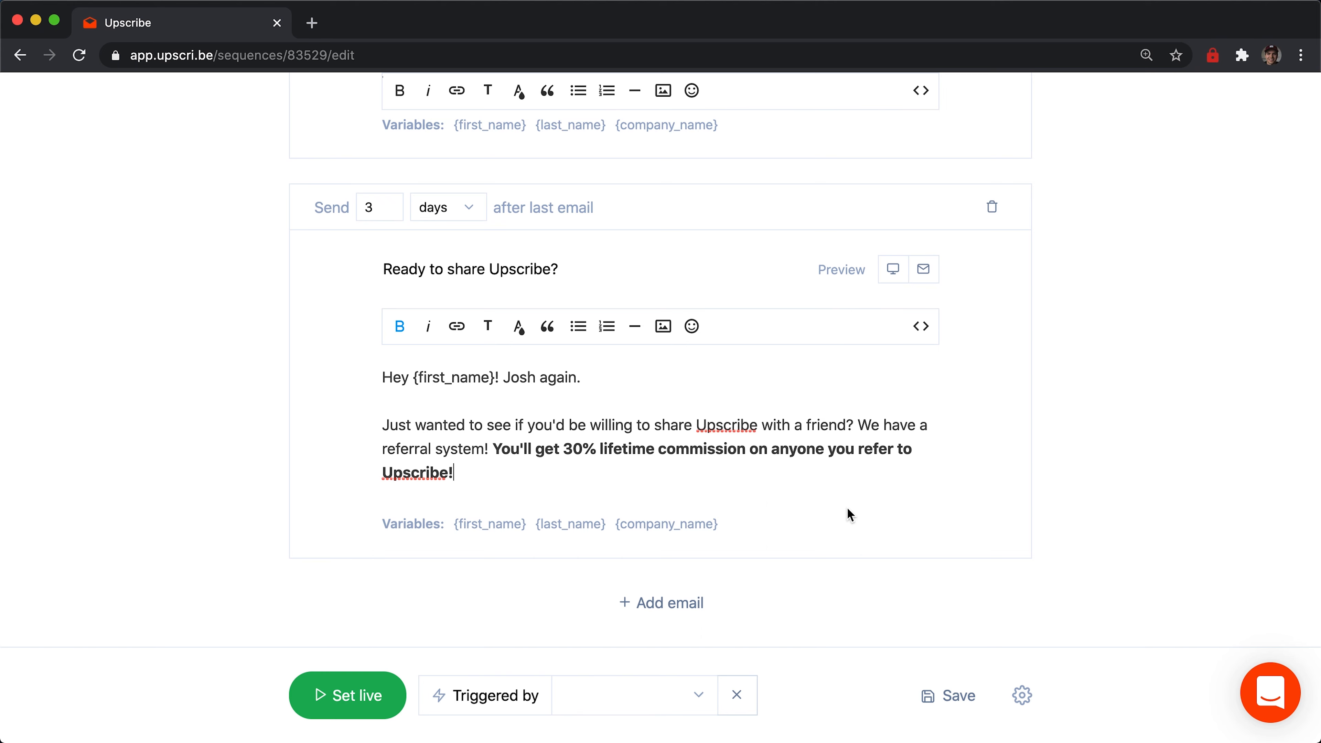
- Choose the "Sign up for my newsletter!" form as the trigger for the sequence
{"action": "scroll", "coordinate": [1149, 502], "scroll_direction": "up", "scroll_amount": 20}
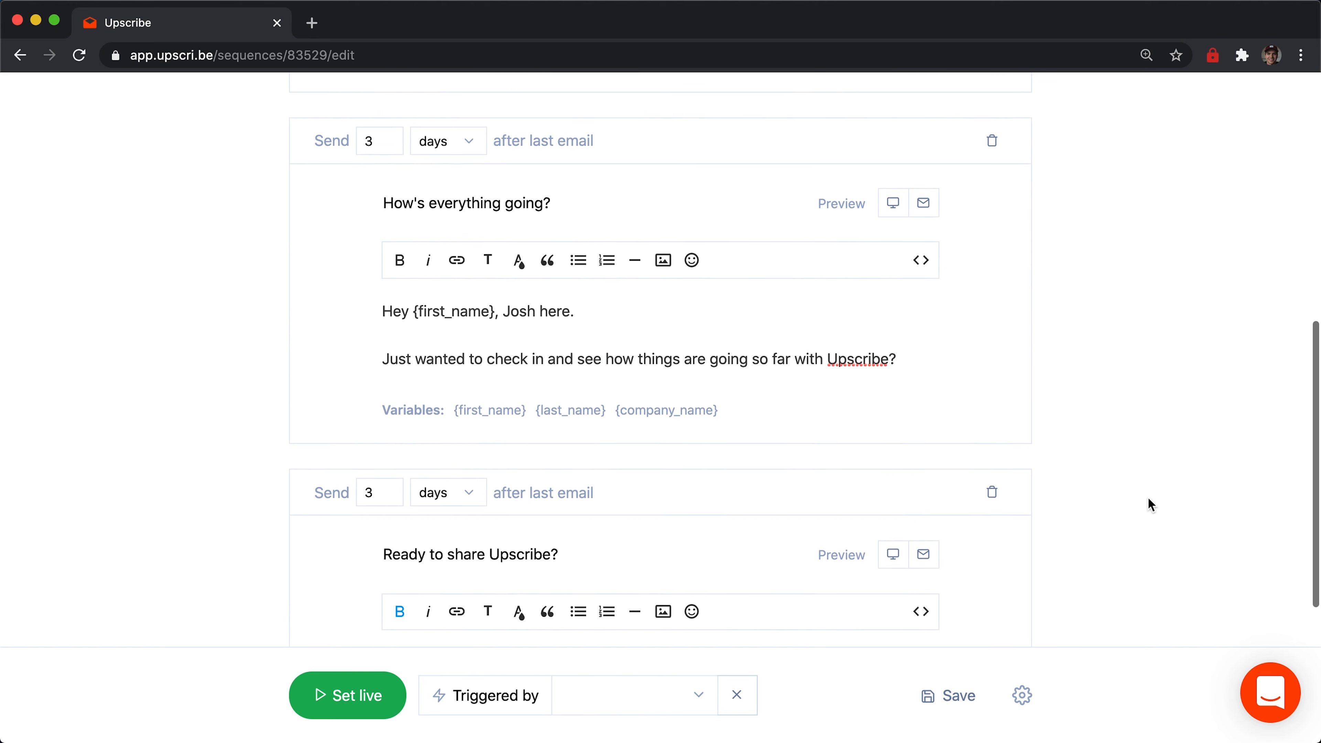
{"action": "scroll", "coordinate": [1149, 502], "scroll_direction": "down", "scroll_amount": 15}
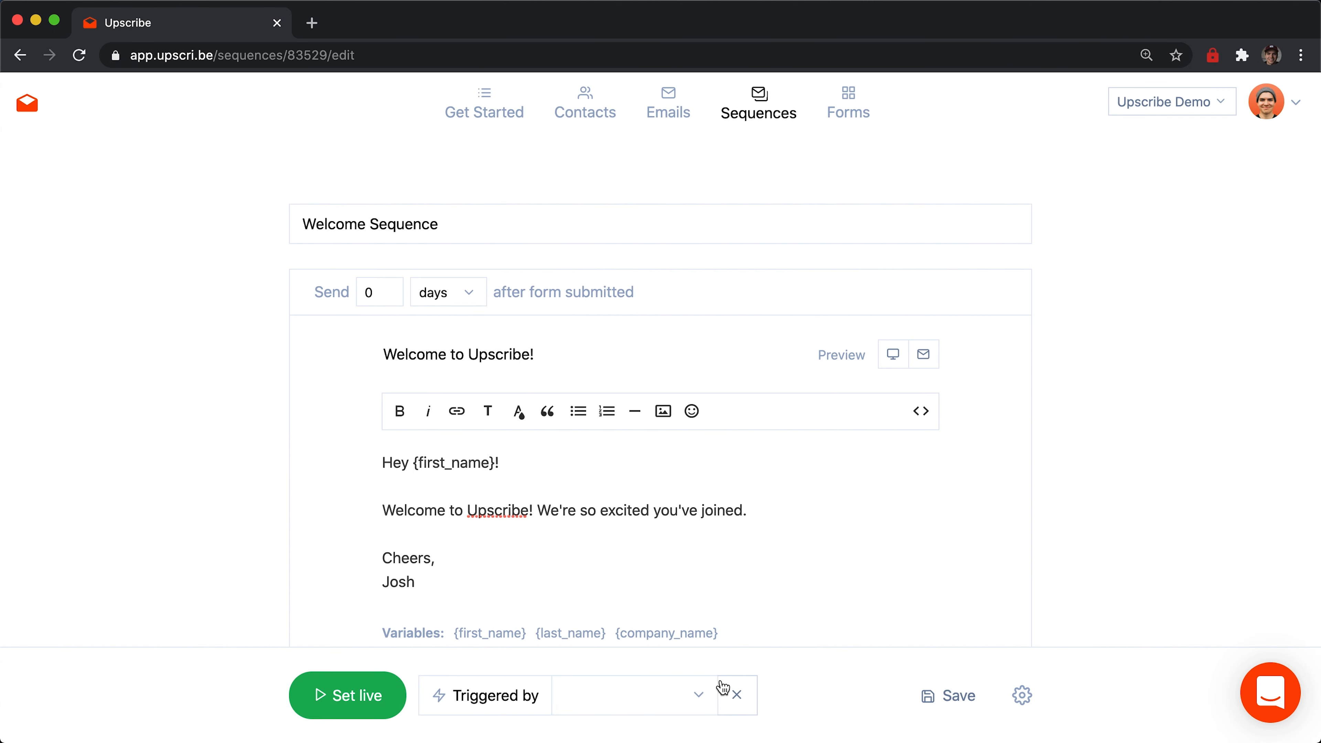
{"action": "left_click", "coordinate": [665, 693]}
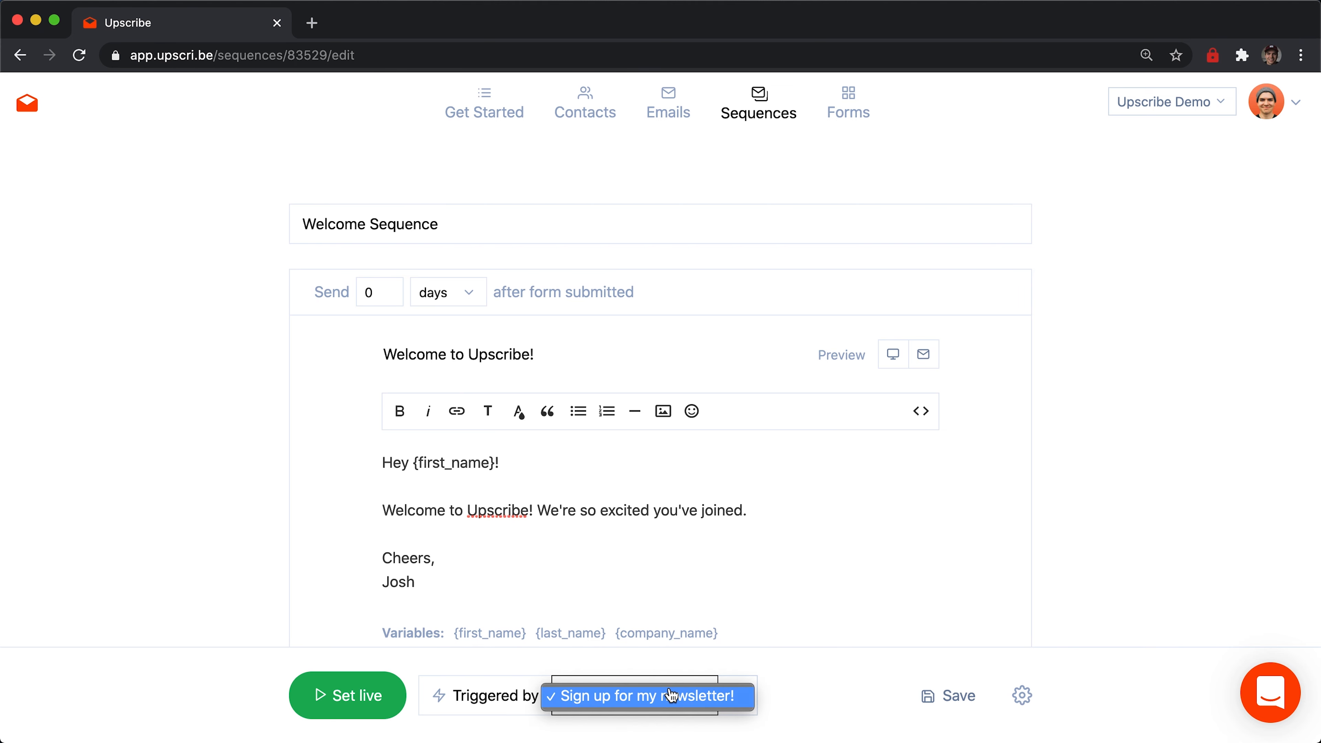
{"action": "left_click", "coordinate": [702, 696]}
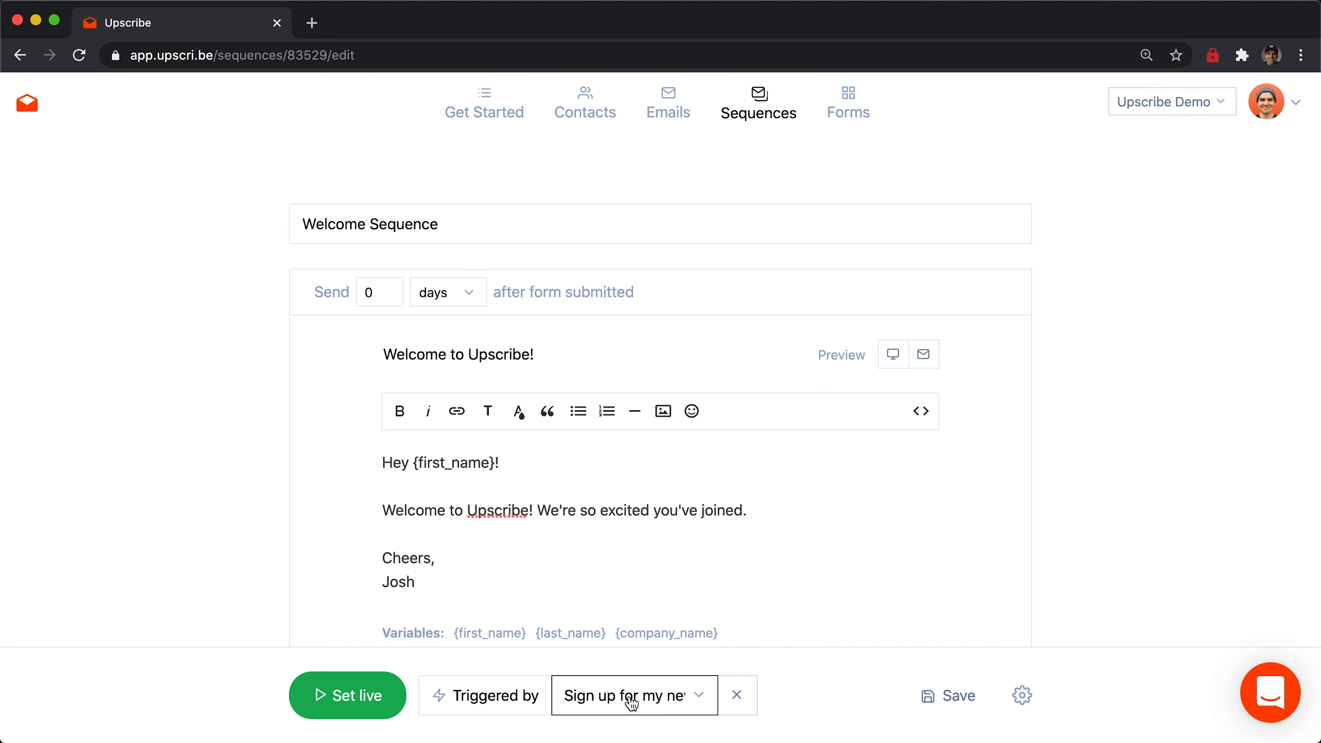
{"action": "left_click", "coordinate": [348, 697]}
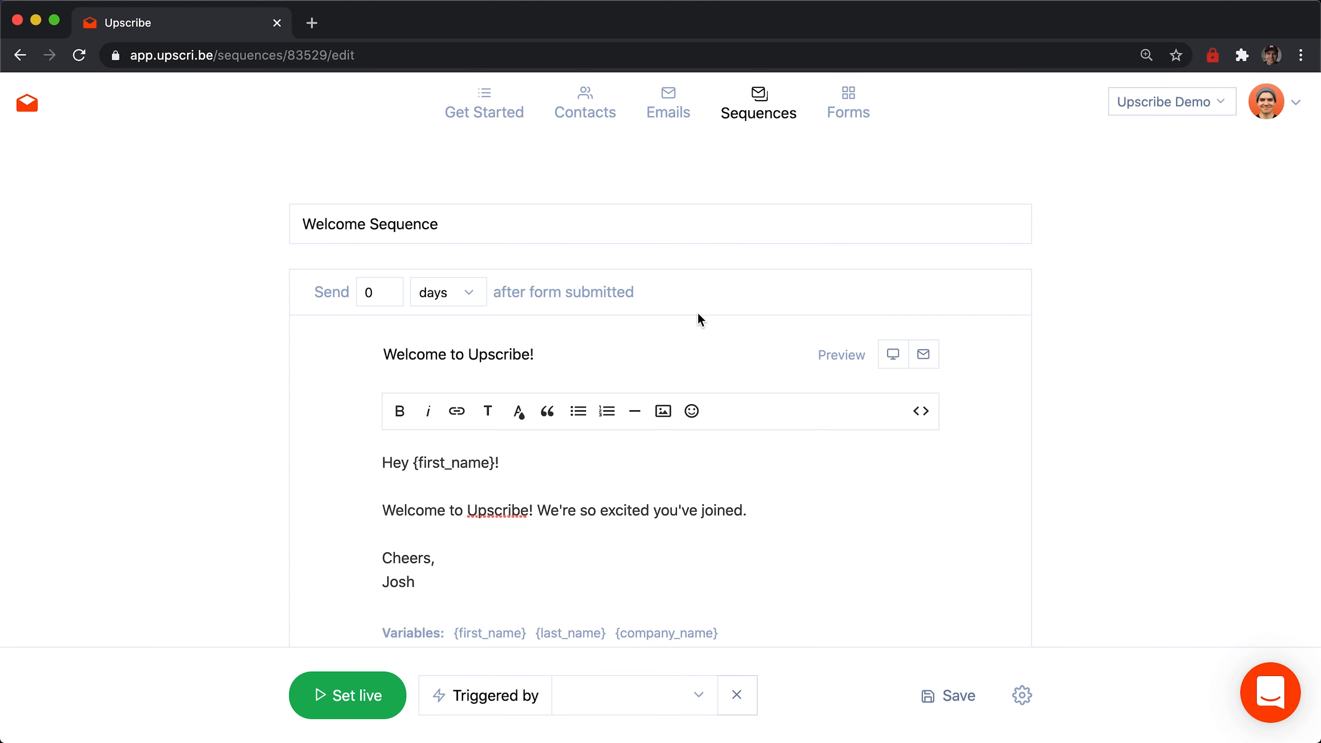
{"action": "left_click", "coordinate": [668, 702]}
{"action": "left_click", "coordinate": [671, 696]}
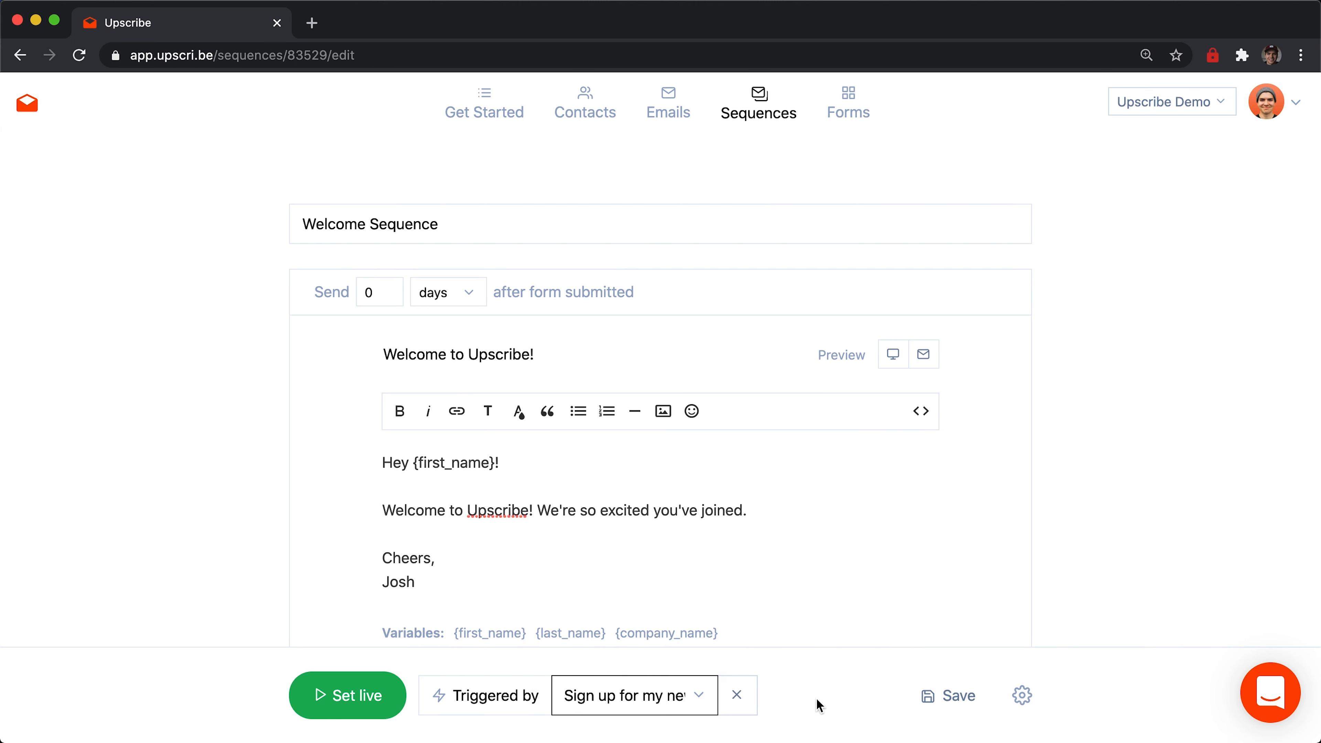
- Check the first email's delay options, keep 0 days after form submitted, and set the sequence live
{"action": "left_click", "coordinate": [382, 296]}
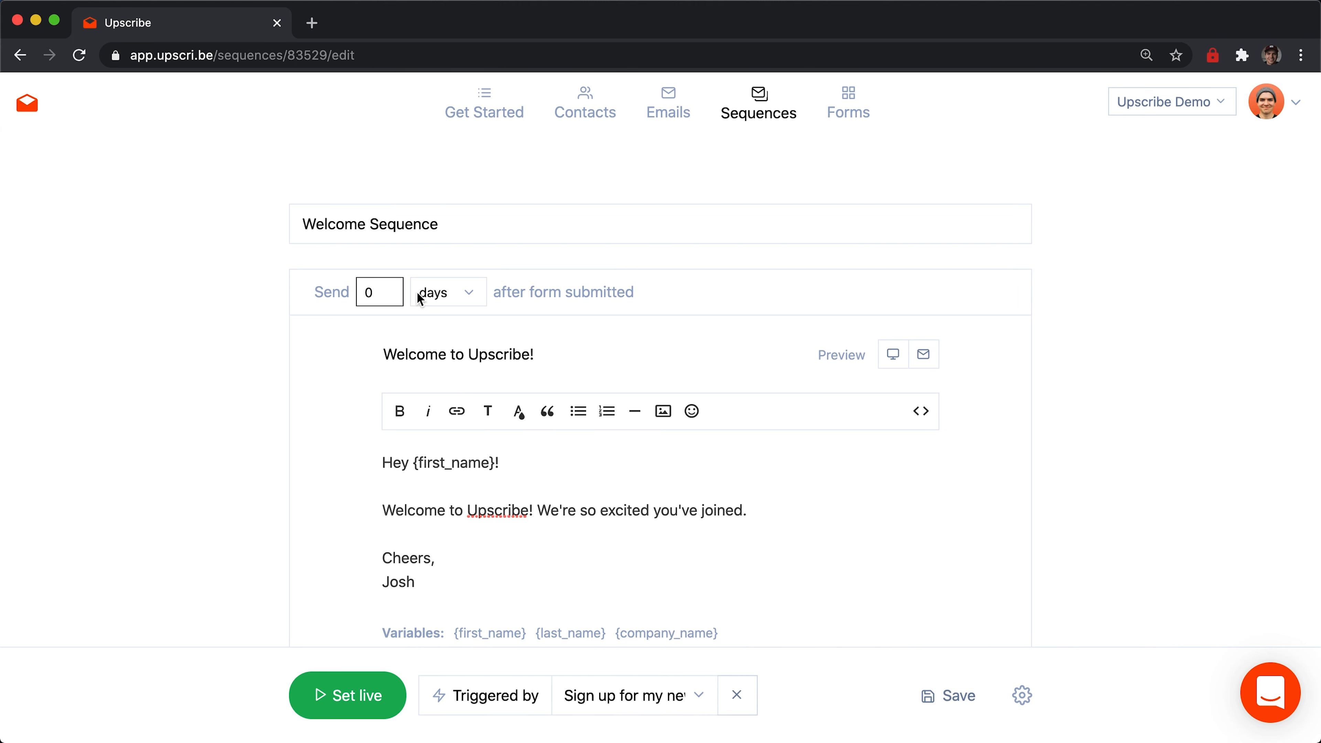
{"action": "left_click", "coordinate": [457, 294]}
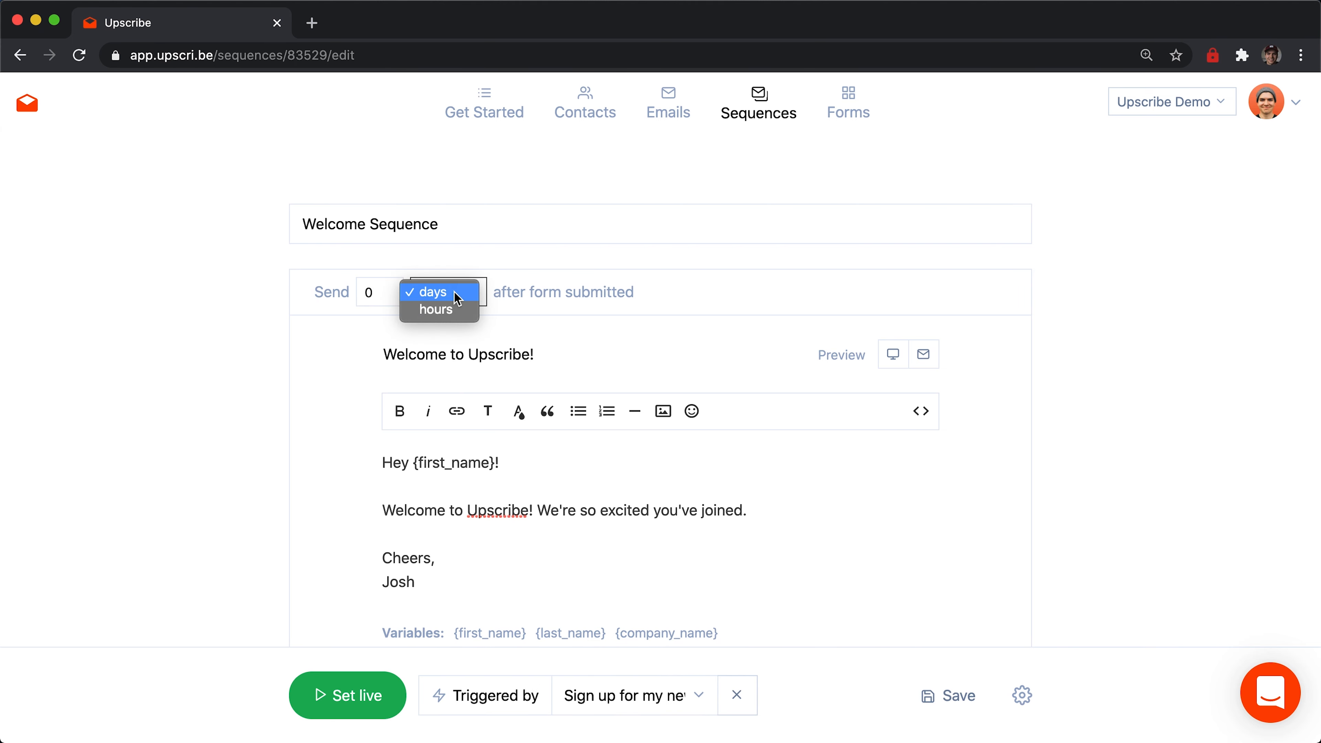
{"action": "left_click", "coordinate": [761, 301]}
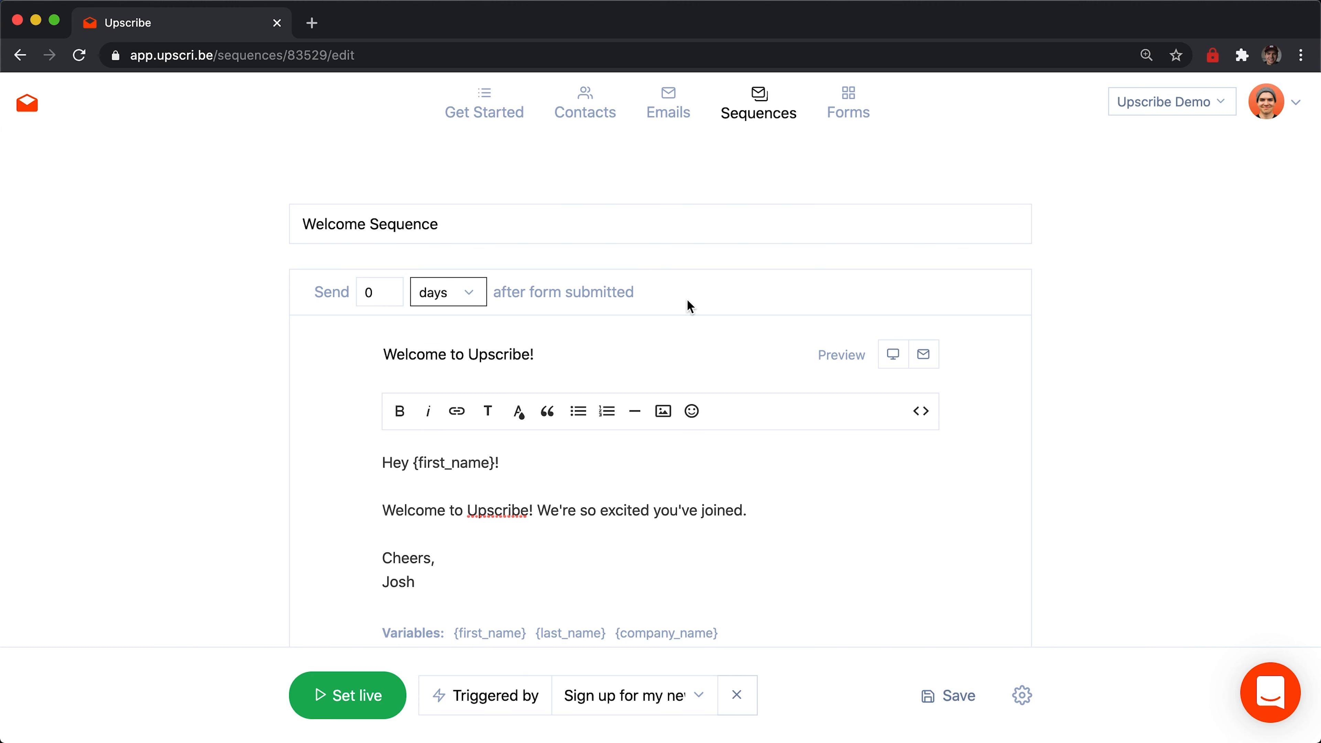
{"action": "left_click", "coordinate": [360, 696]}
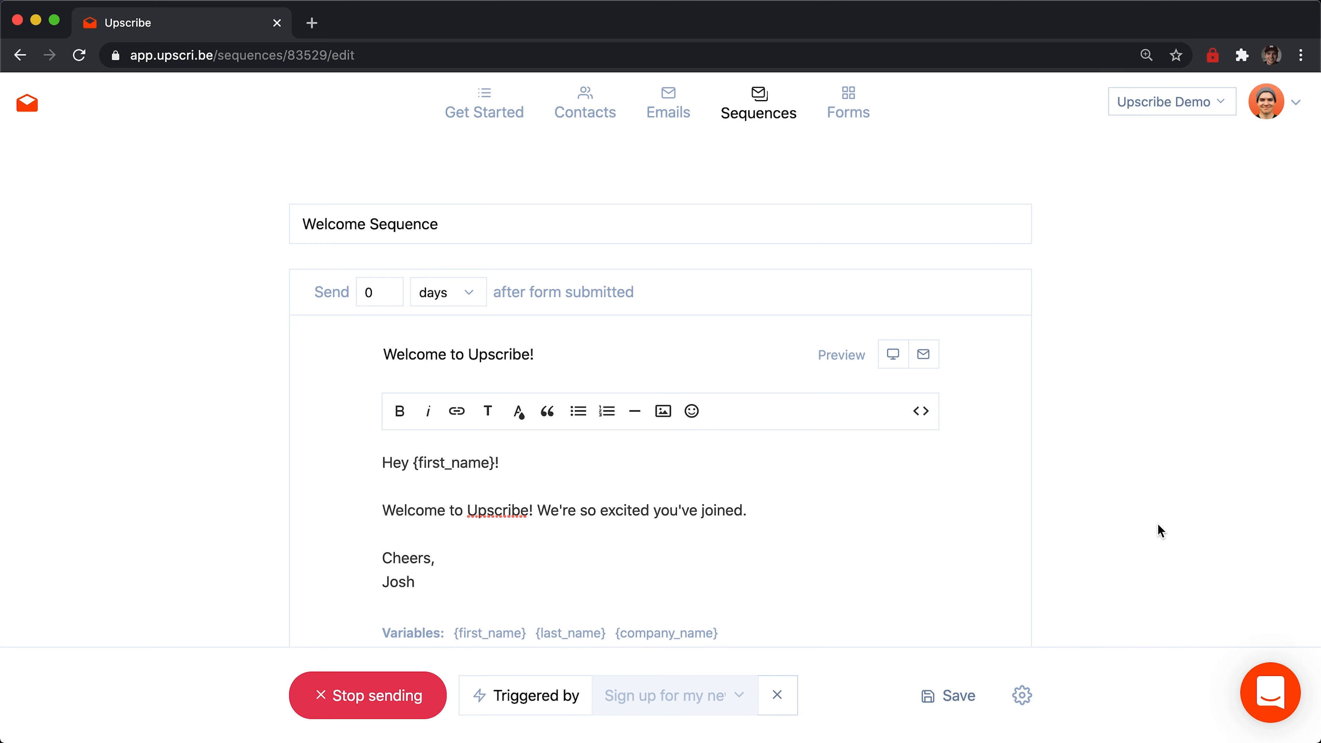
- Open the support chat and start a new message to the Upscribe team
{"action": "left_click", "coordinate": [1276, 712]}
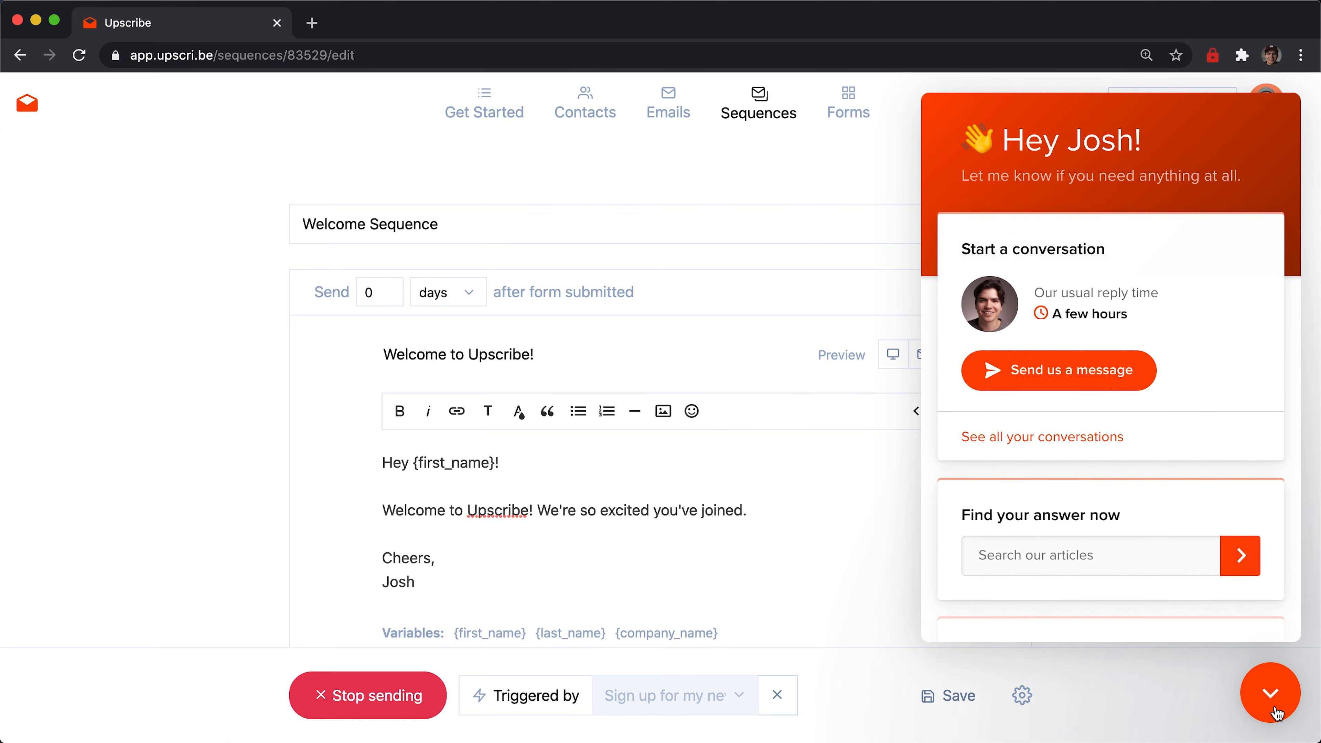
{"action": "left_click", "coordinate": [1088, 371]}
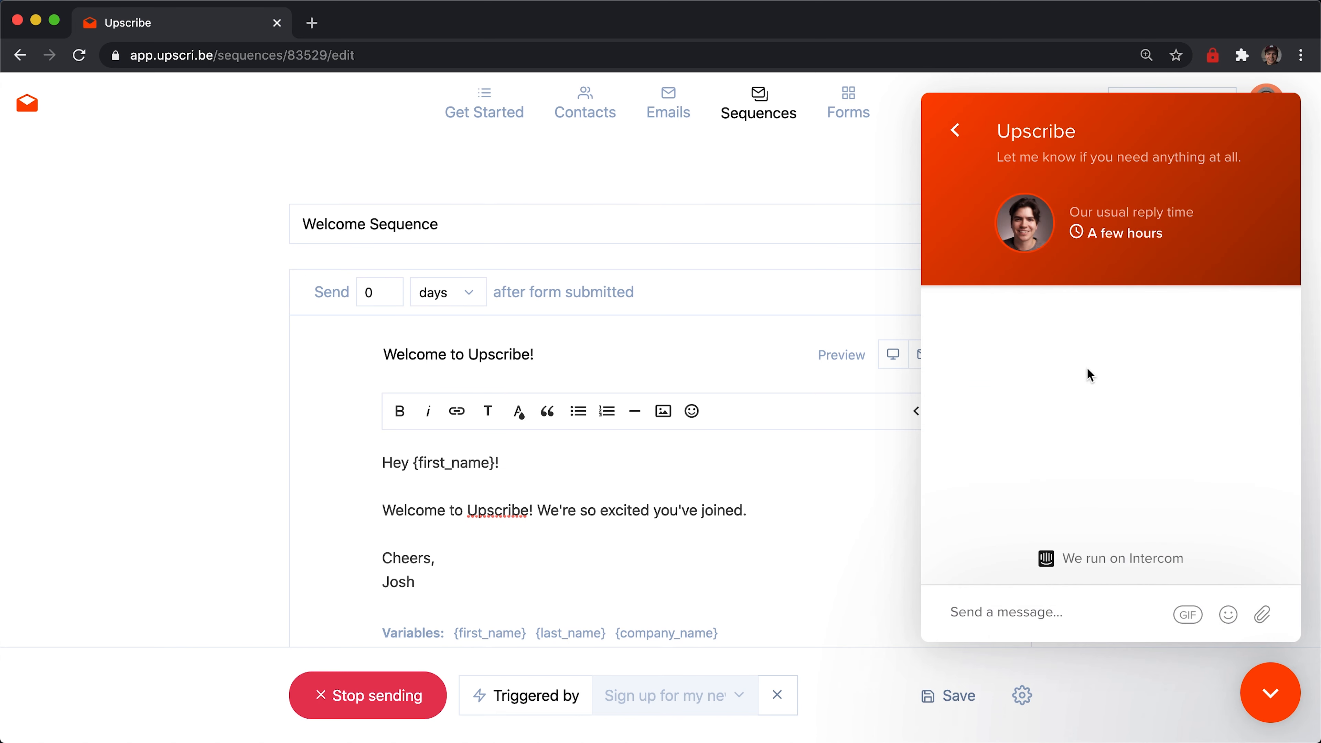